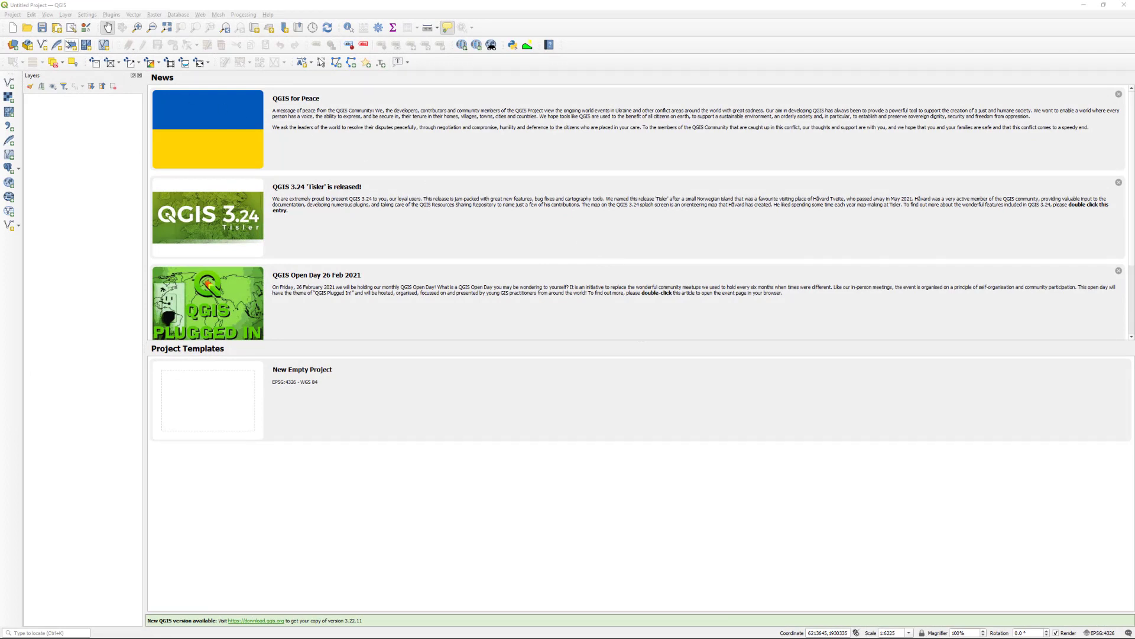
Open the DamBreachTutorial.qgz project and pan the map slightly.
click(26, 28)
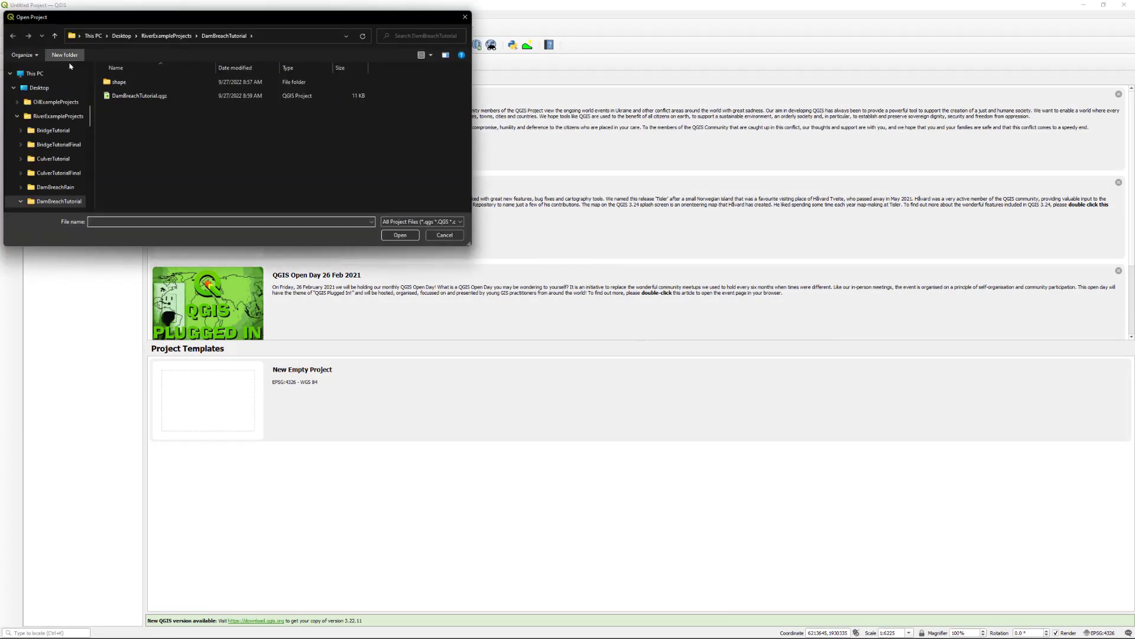
click(139, 101)
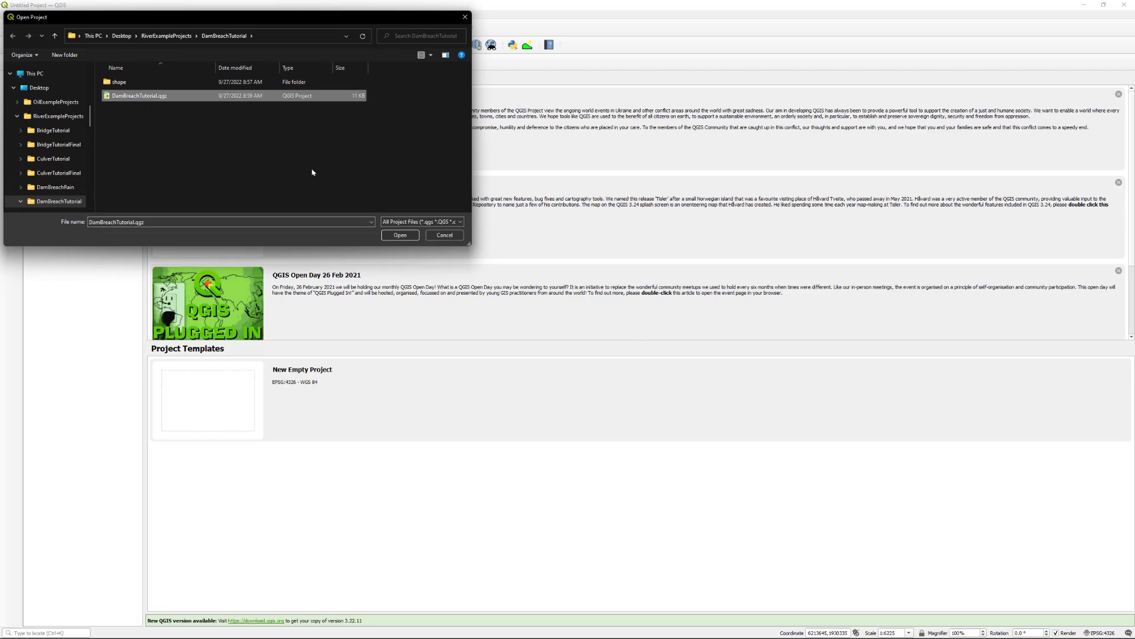
click(400, 235)
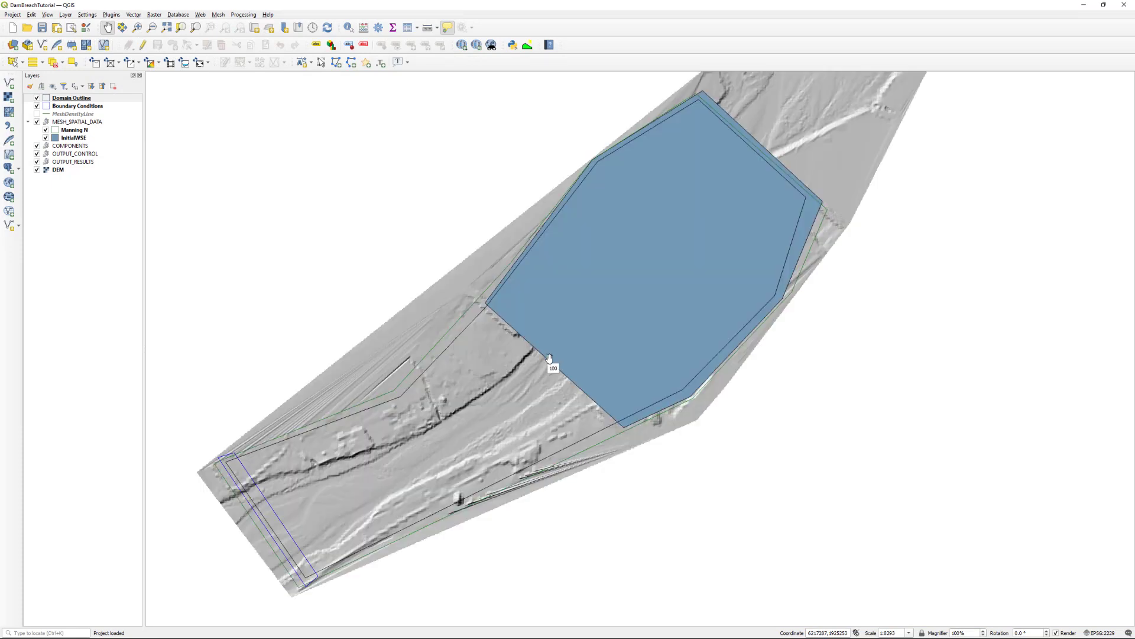
drag(547, 362, 550, 367)
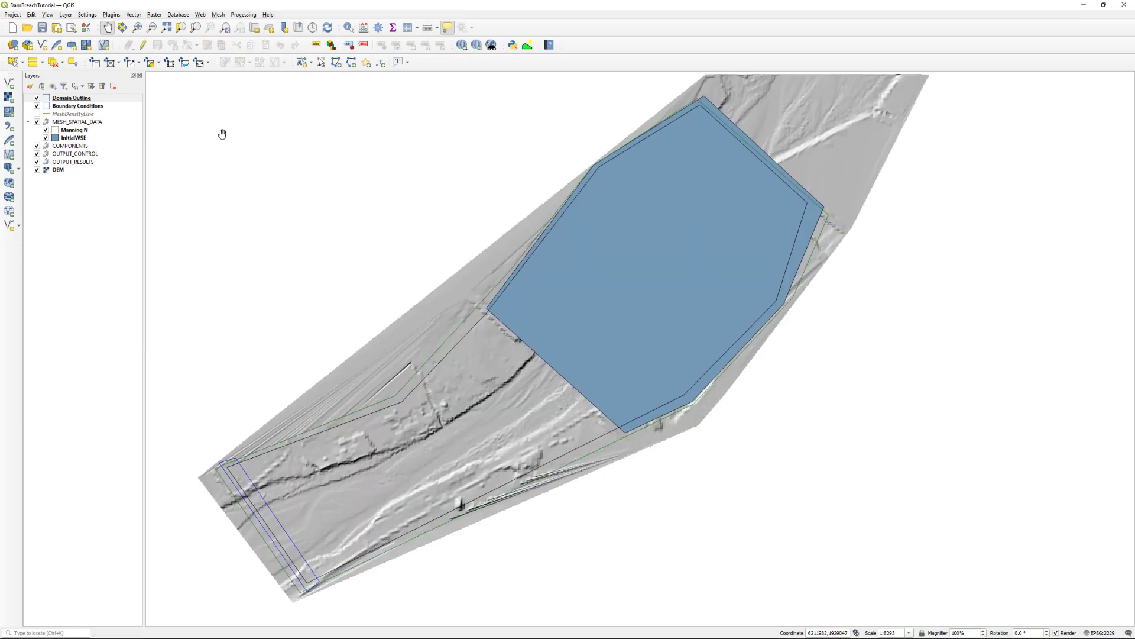
Add a DamBreach template layer through RiverFlow2D's New Template Layer option.
click(209, 63)
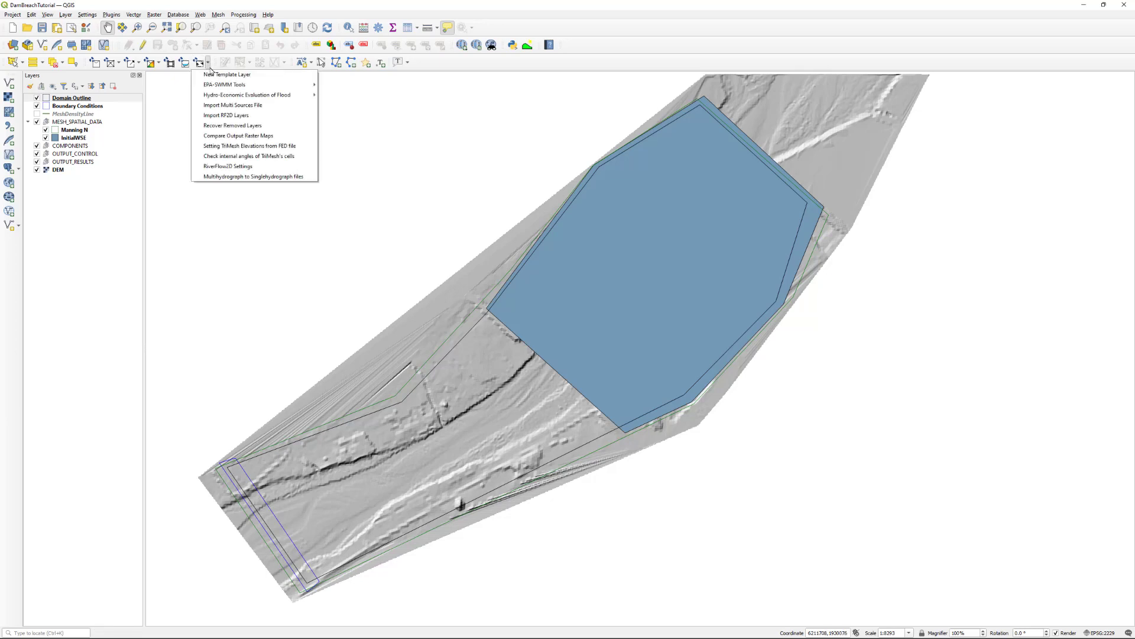
click(272, 78)
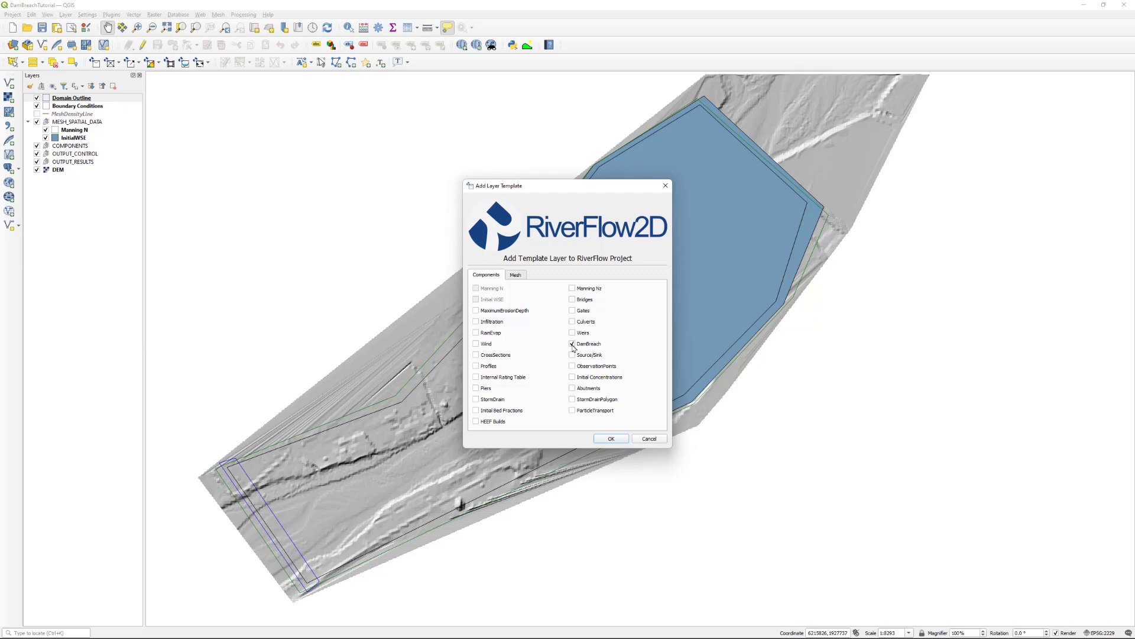
click(611, 439)
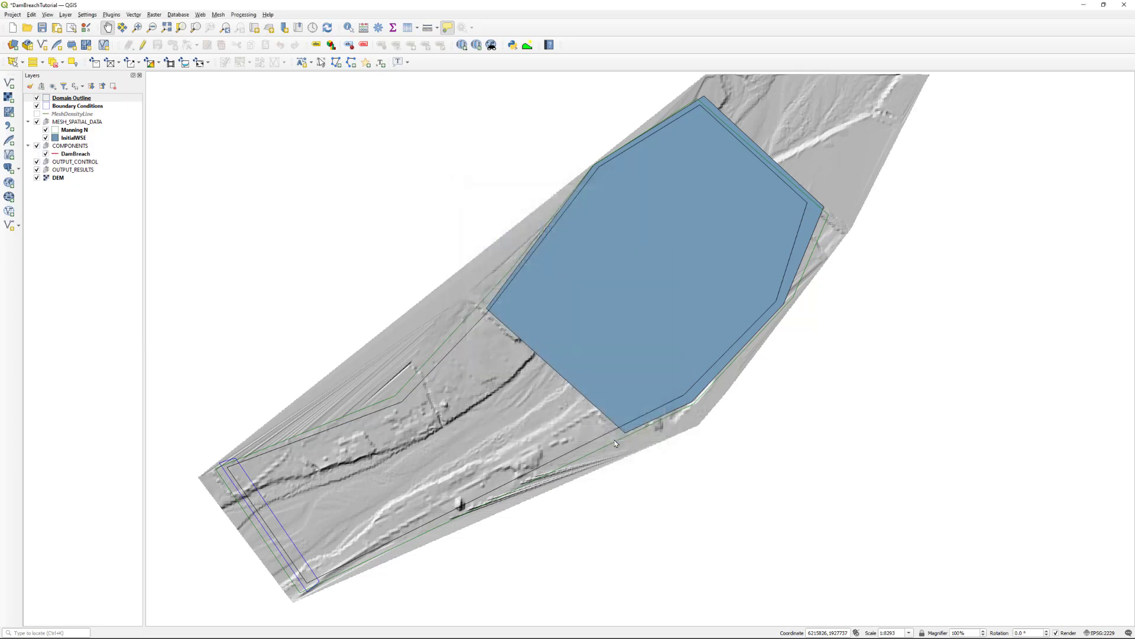
Edit the DamBreach layer and start a breach line at the reservoir's lower-left edge.
click(86, 155)
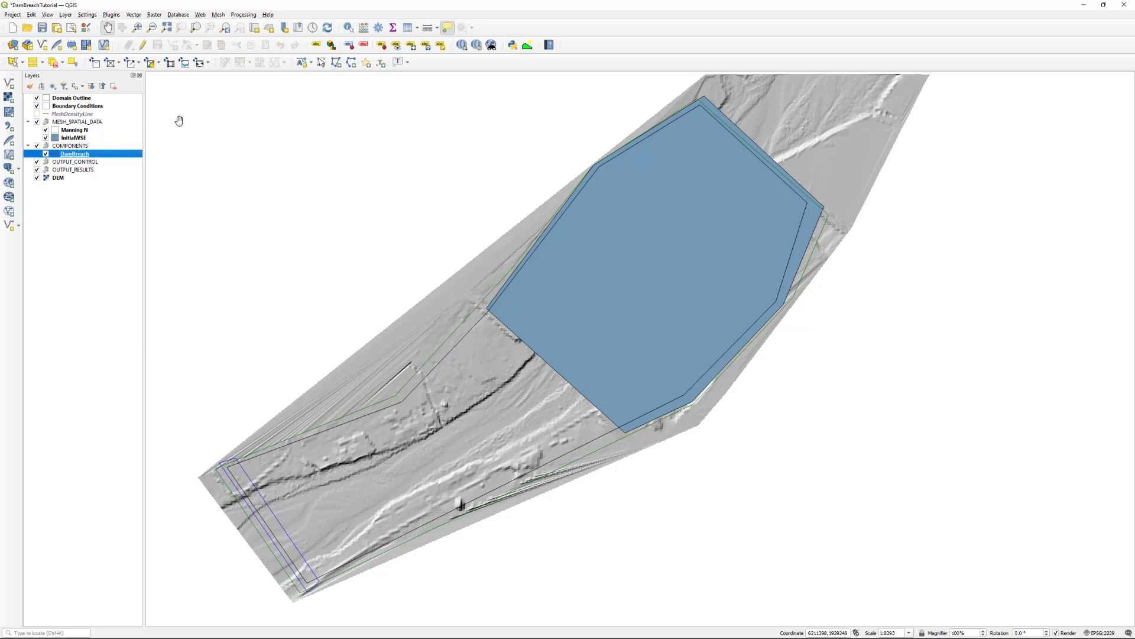
click(144, 45)
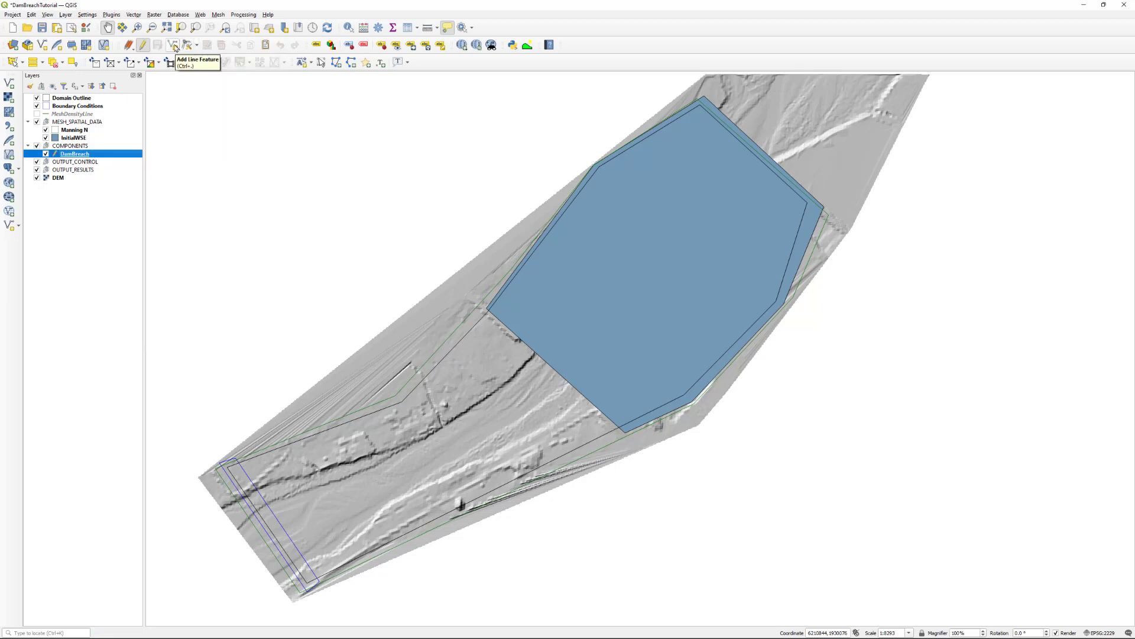
click(174, 47)
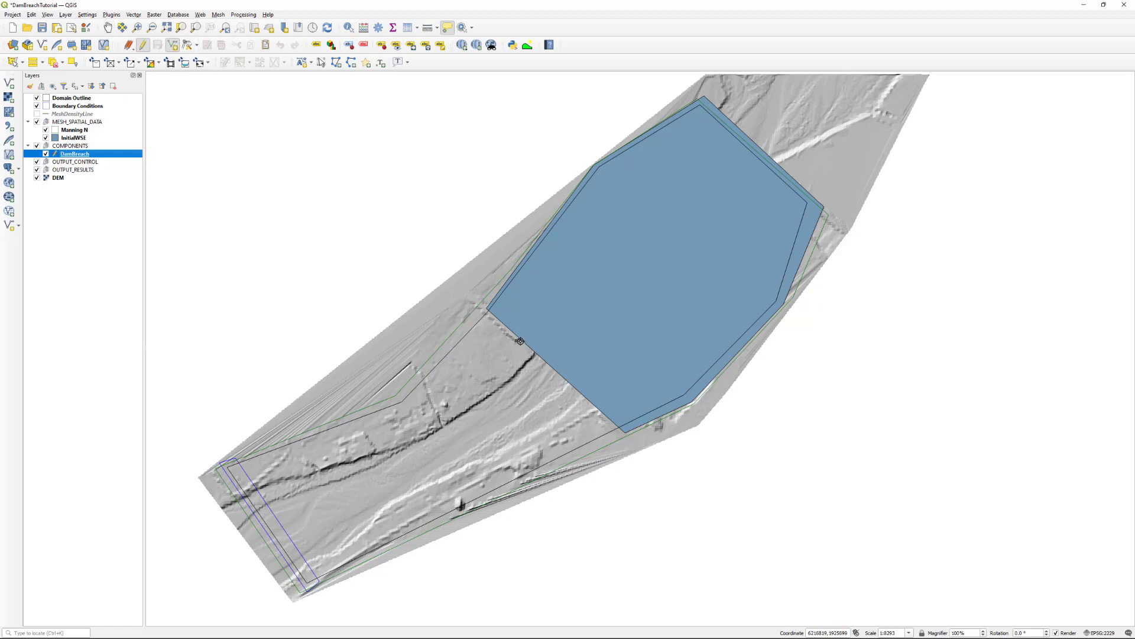
click(520, 342)
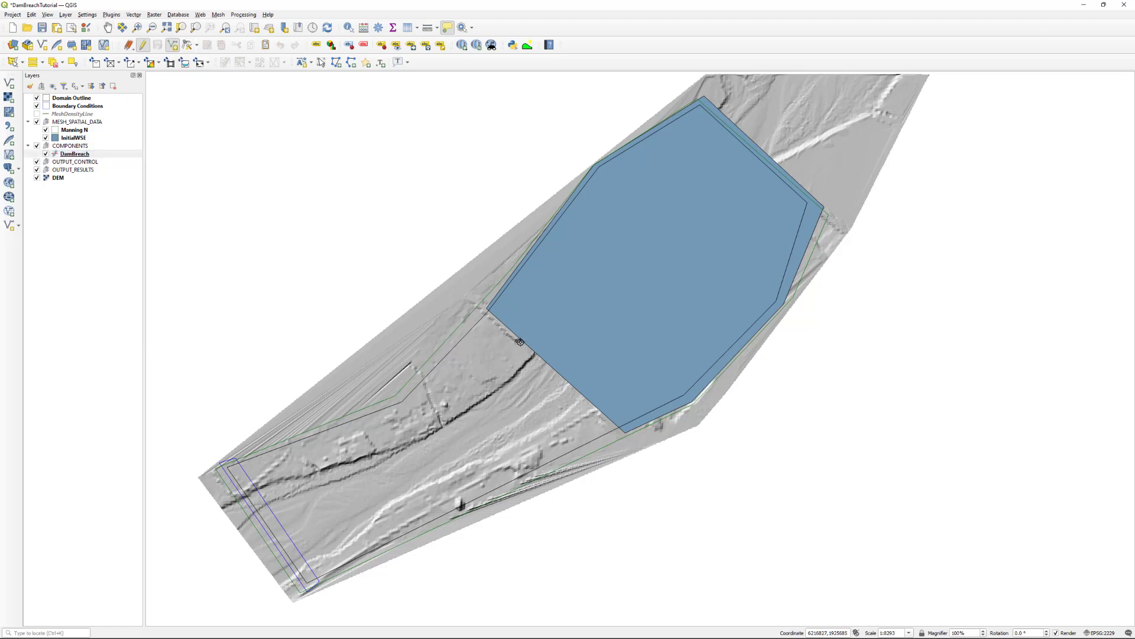
Finish the breach line and set its failure type to 1.Prescribed dam breach.
right_click(593, 407)
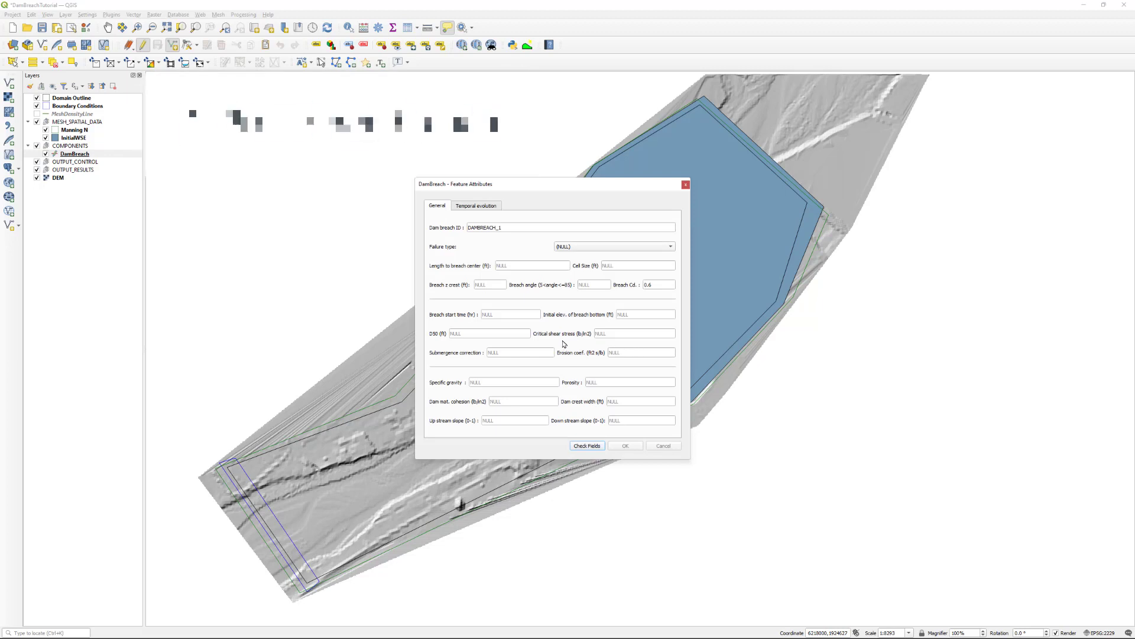
click(629, 251)
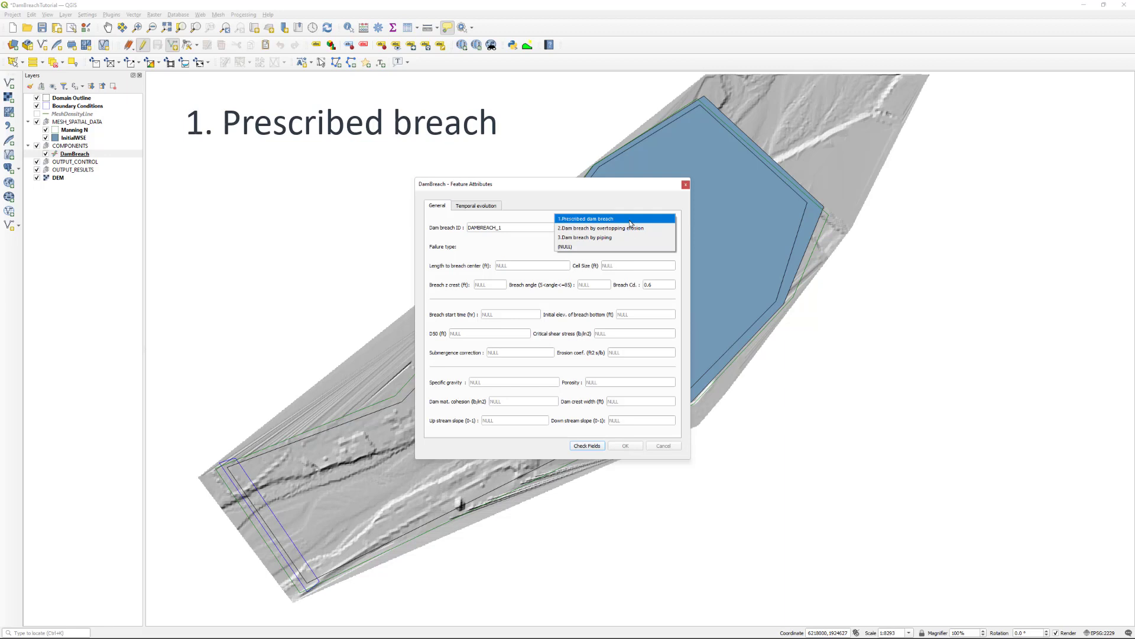
click(631, 223)
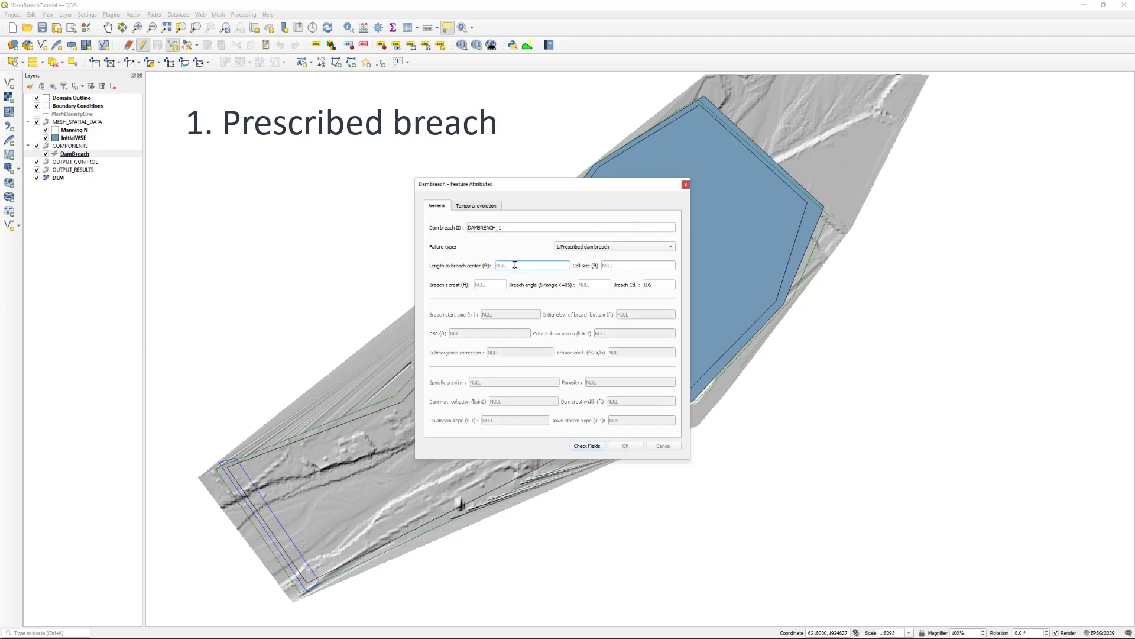
Enter 550 ft to breach center, 25 ft cells, 149 ft crest elevation, 45° angle, and check fields.
text(550)
click(611, 265)
text(2)
click(489, 284)
text(149)
click(591, 284)
text(4)
click(589, 446)
Import Breach1.txt into the Temporal evolution table, filling six time–width–height rows.
click(485, 206)
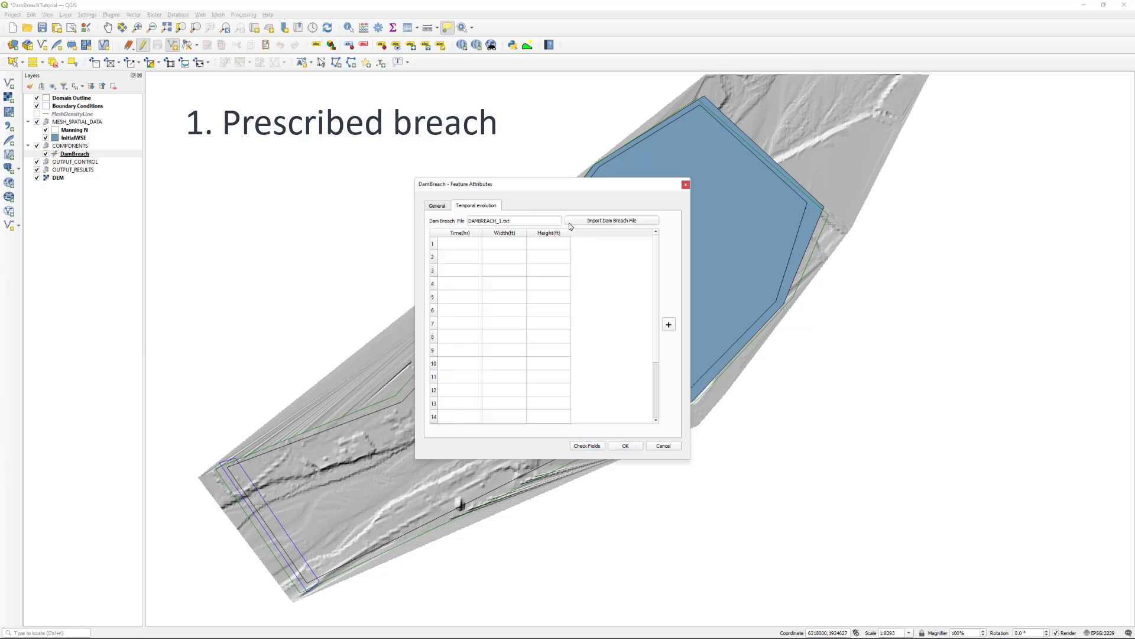
click(599, 223)
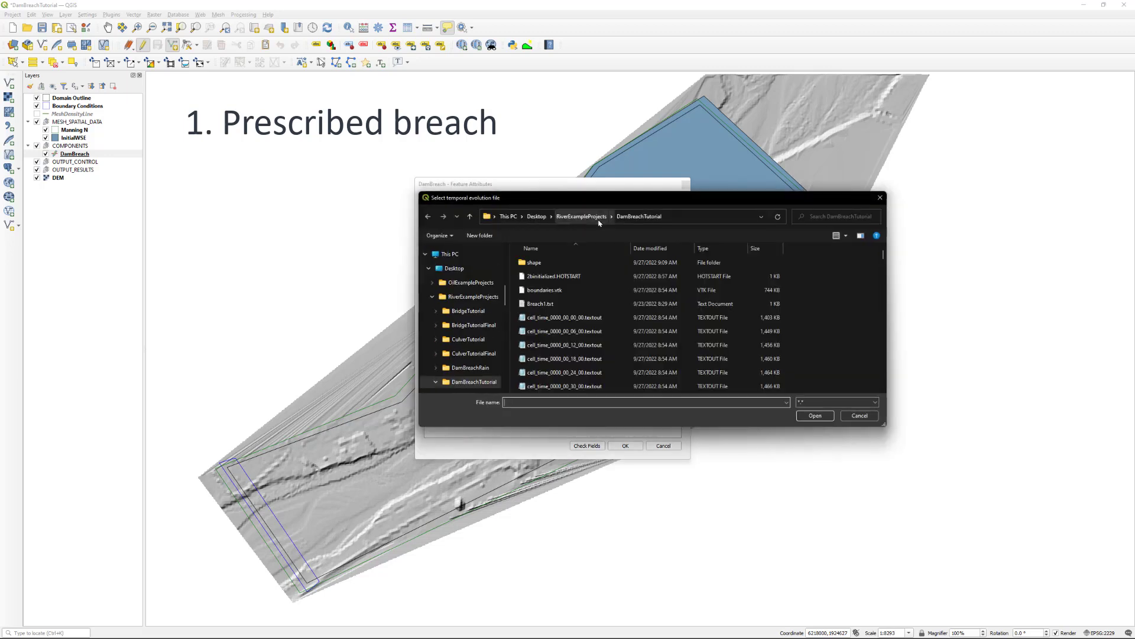
click(565, 308)
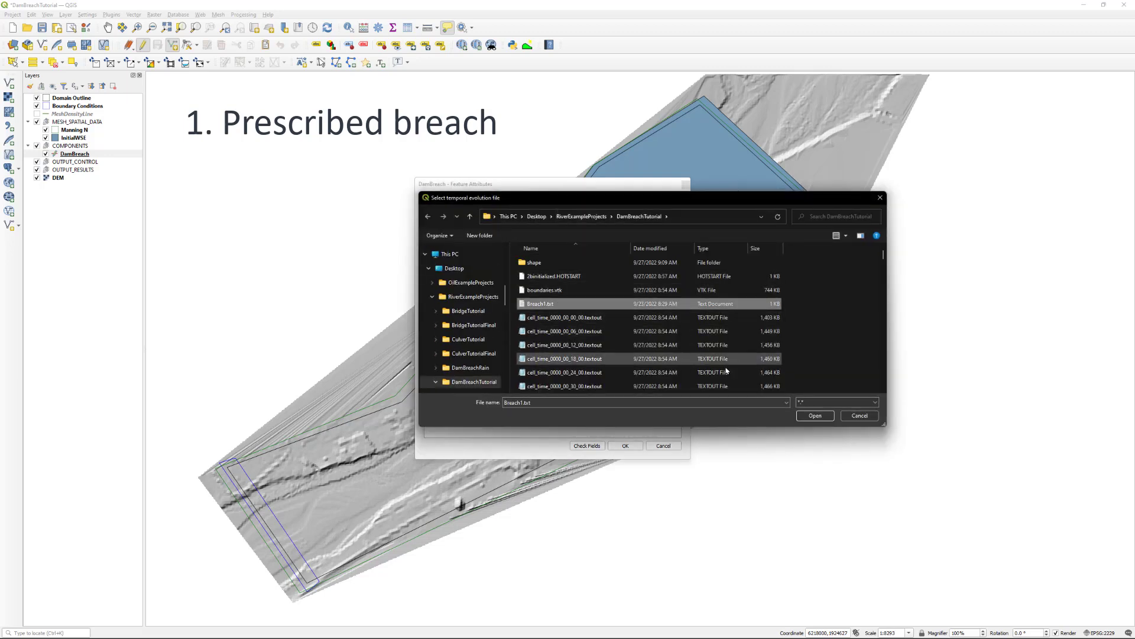
click(814, 416)
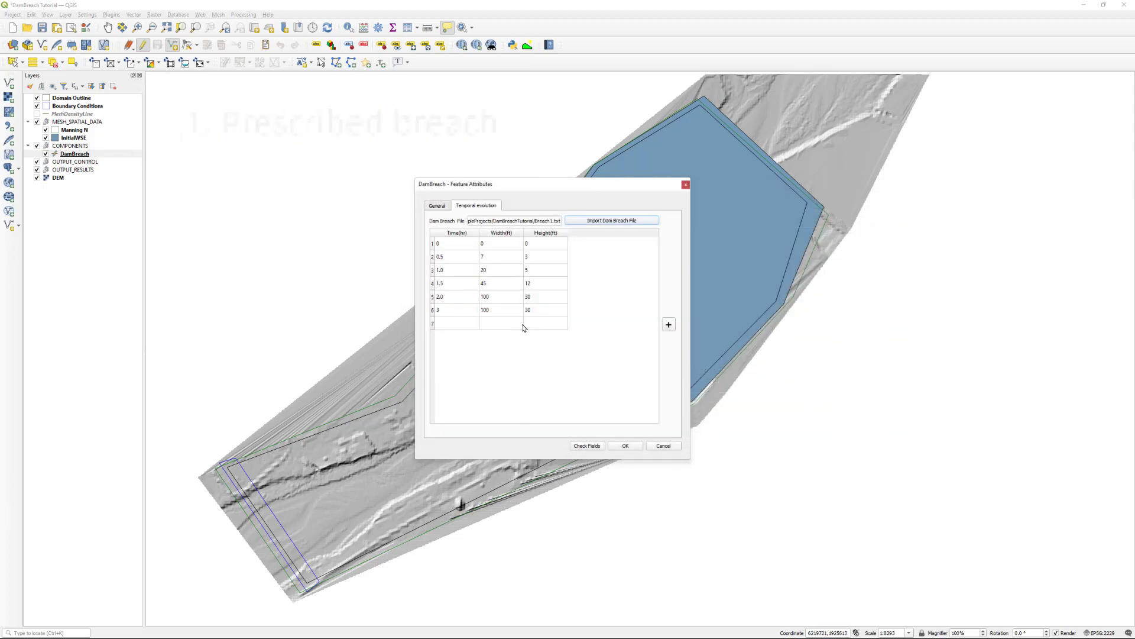
Save the breach attributes and digitize another breach line on the DamBreach layer.
click(628, 446)
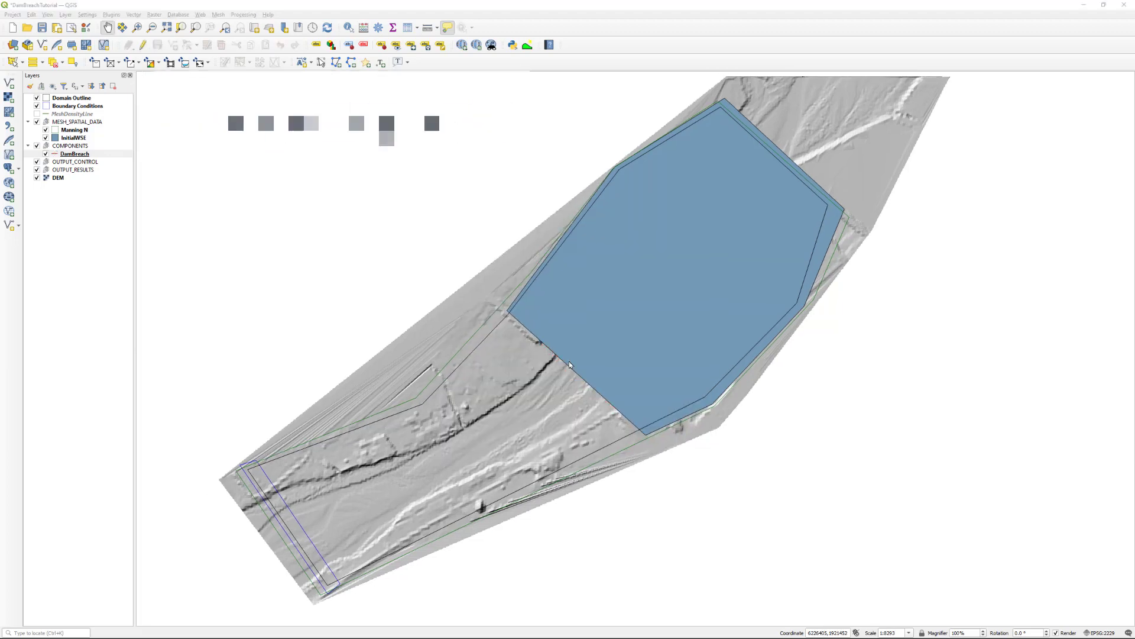
click(115, 156)
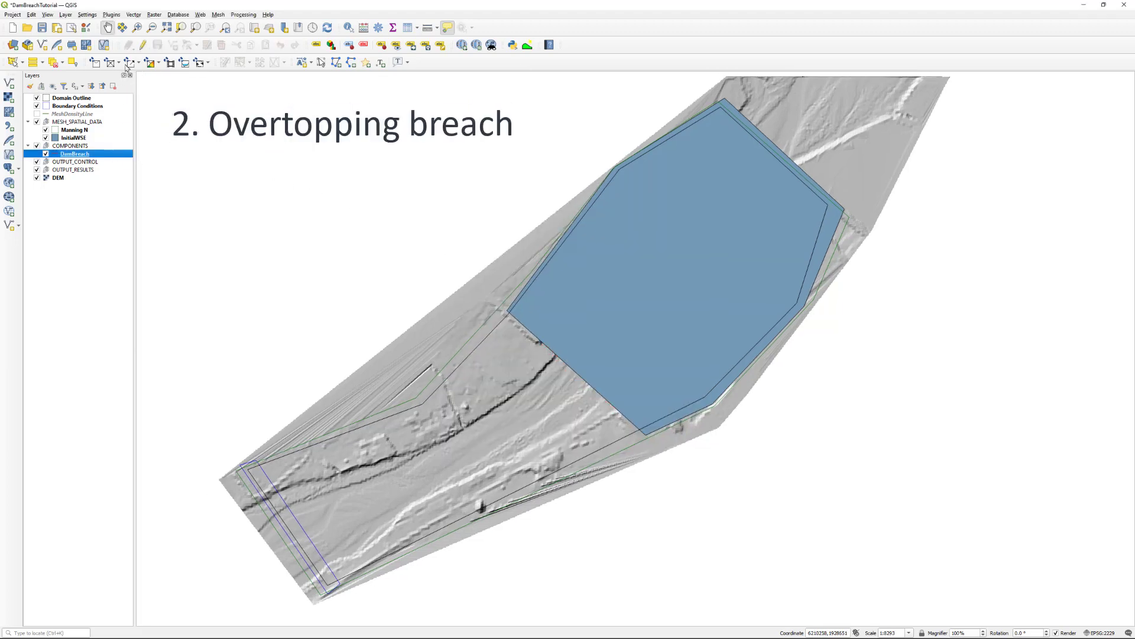
click(143, 45)
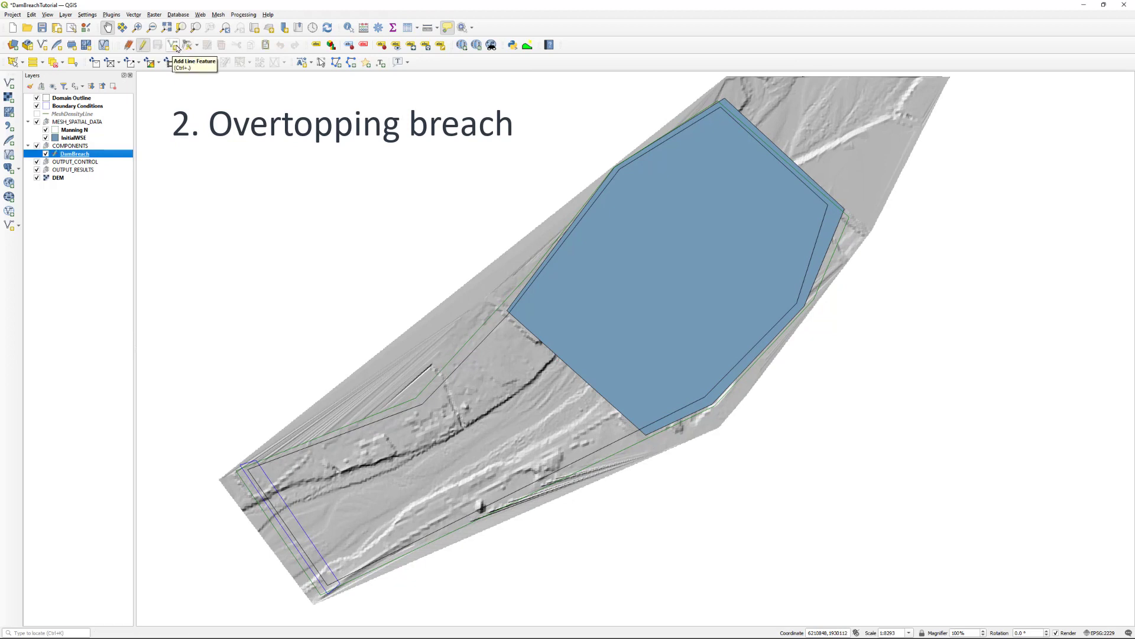
click(175, 46)
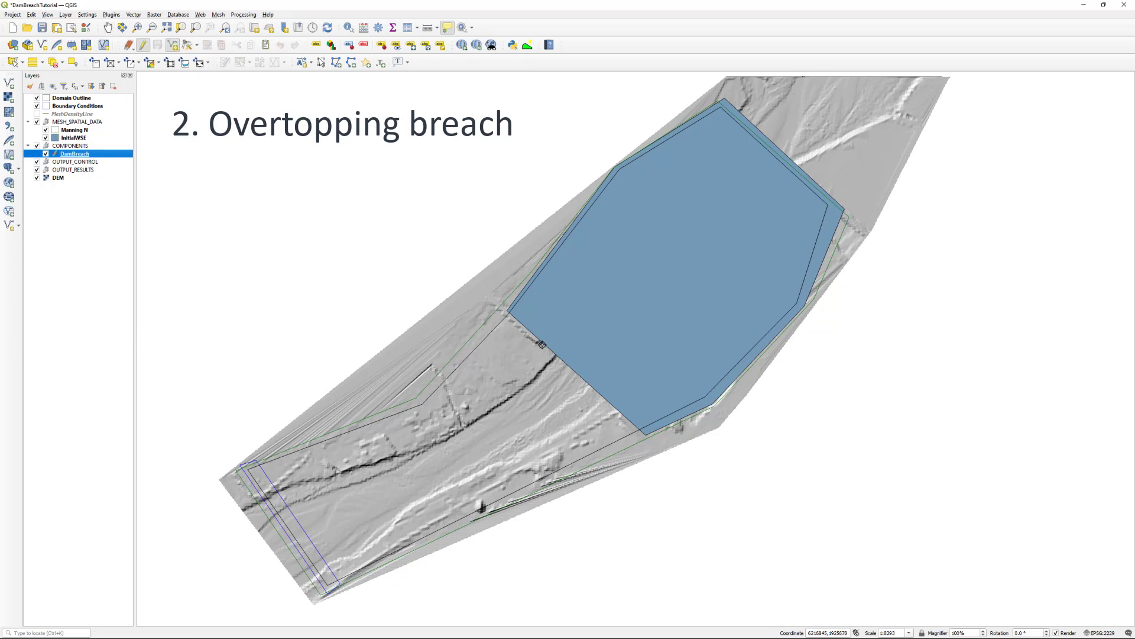
right_click(614, 410)
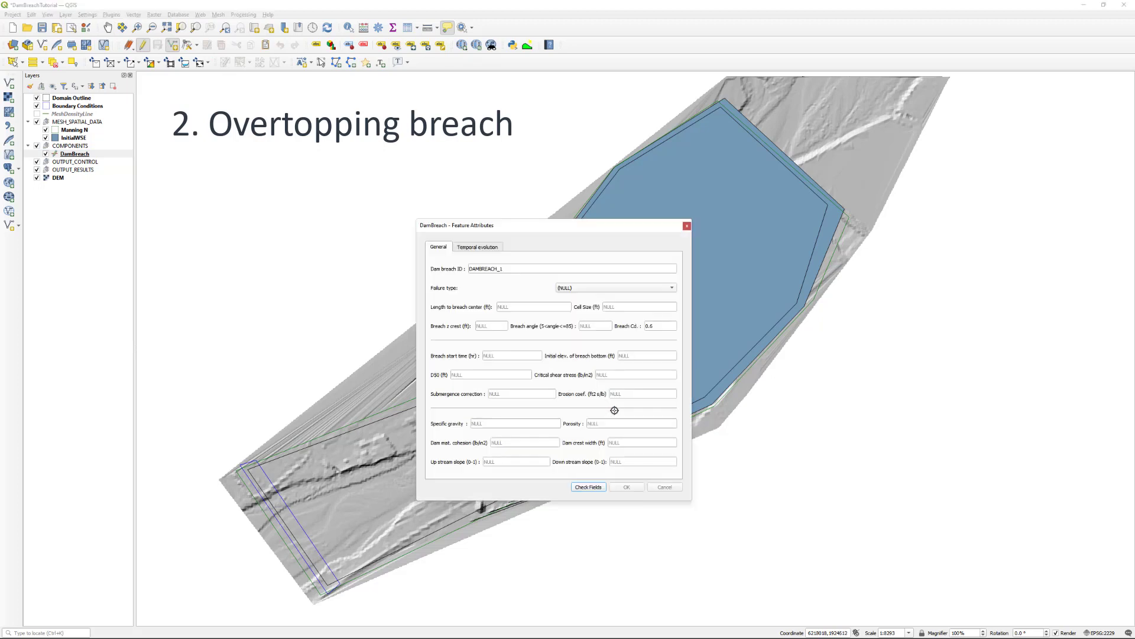
Set the new breach's failure type to overtopping erosion and review its Temporal evolution tab.
click(627, 290)
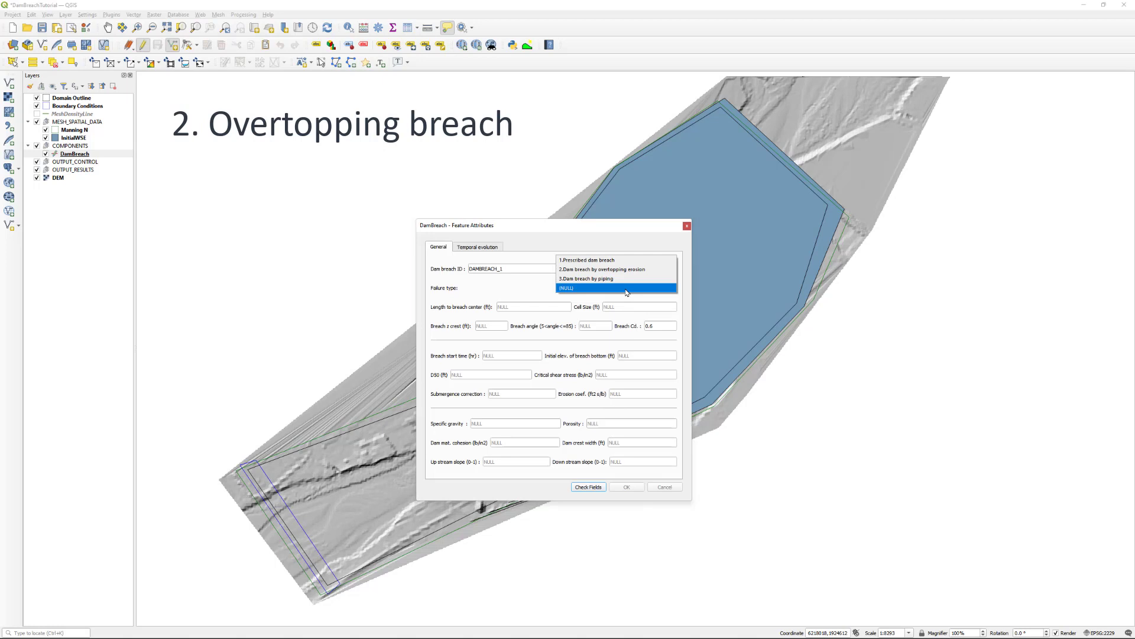
click(653, 270)
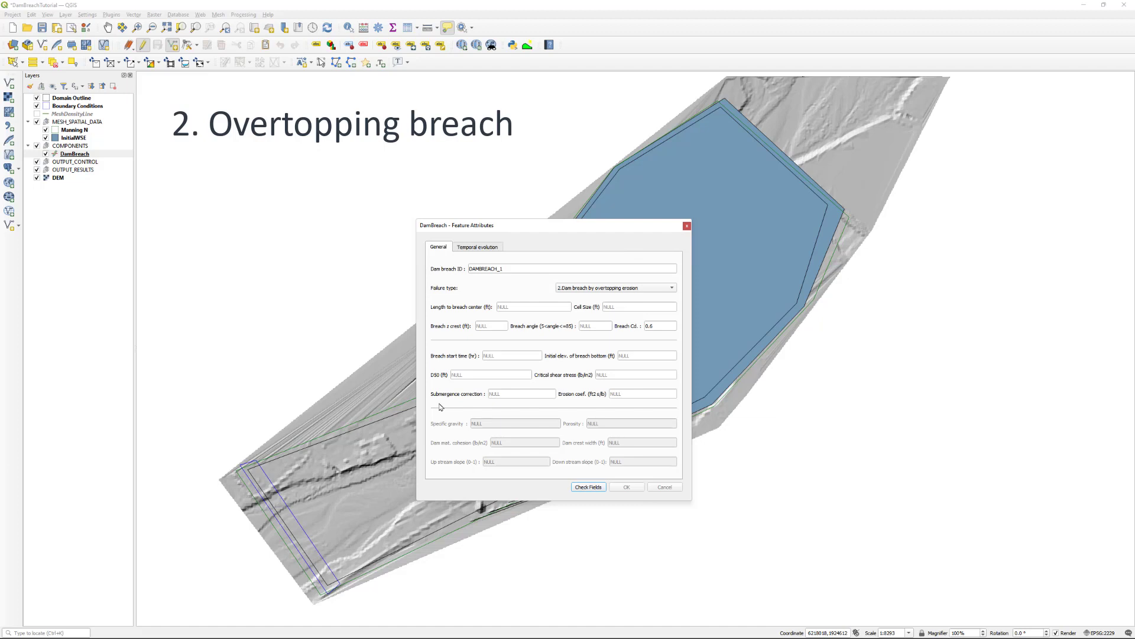
click(479, 248)
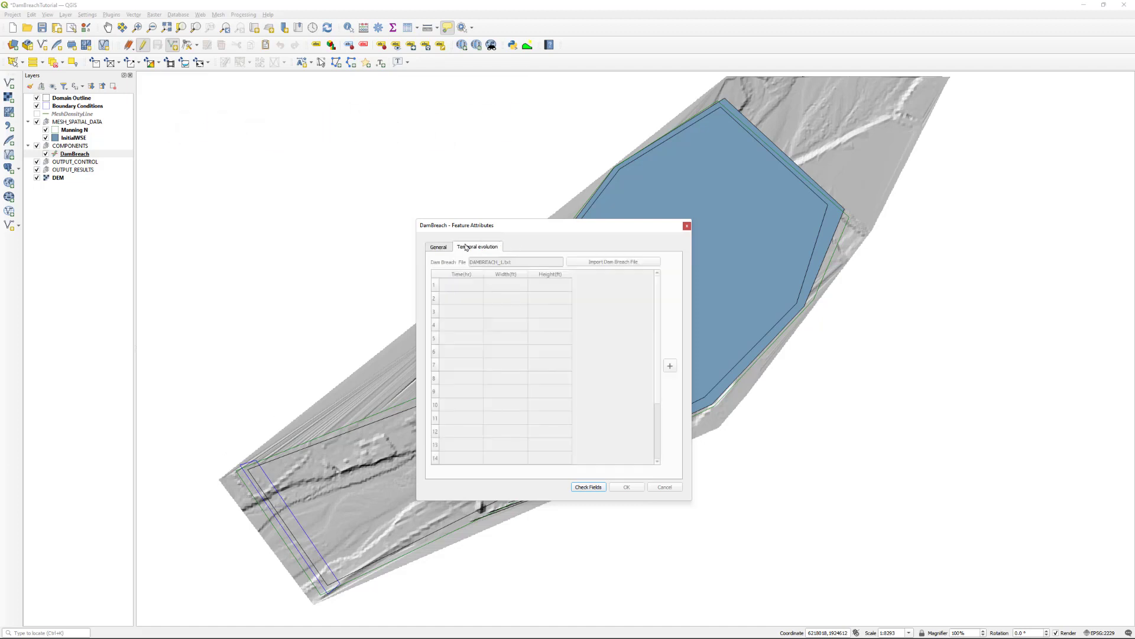
click(443, 246)
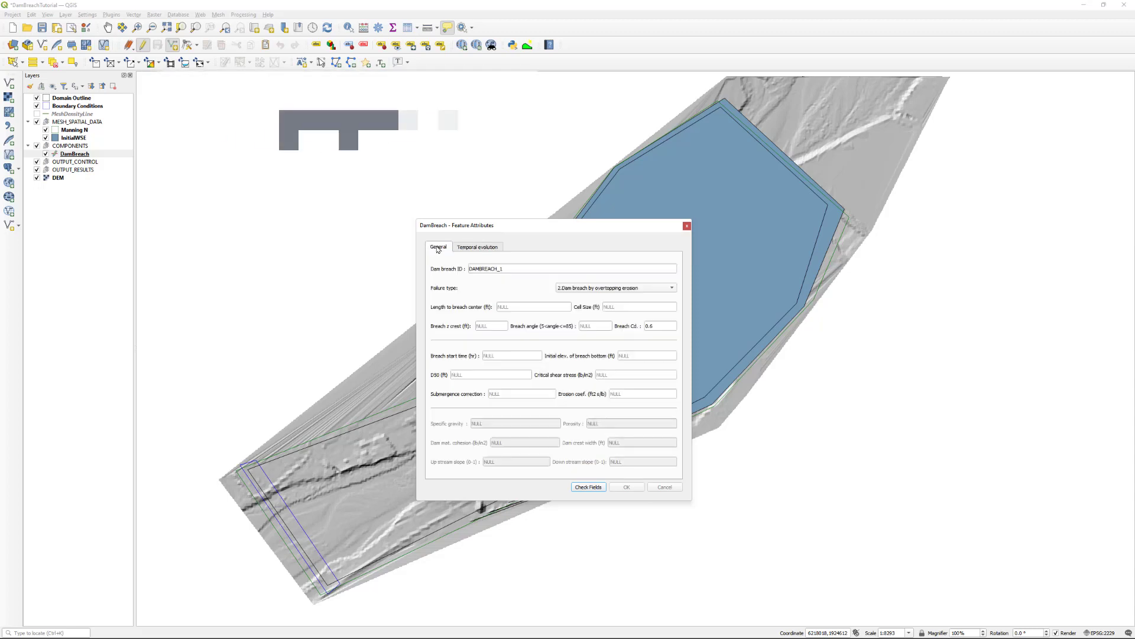
Switch the failure type to 3.Dam breach by piping and review its Temporal evolution tab.
click(672, 288)
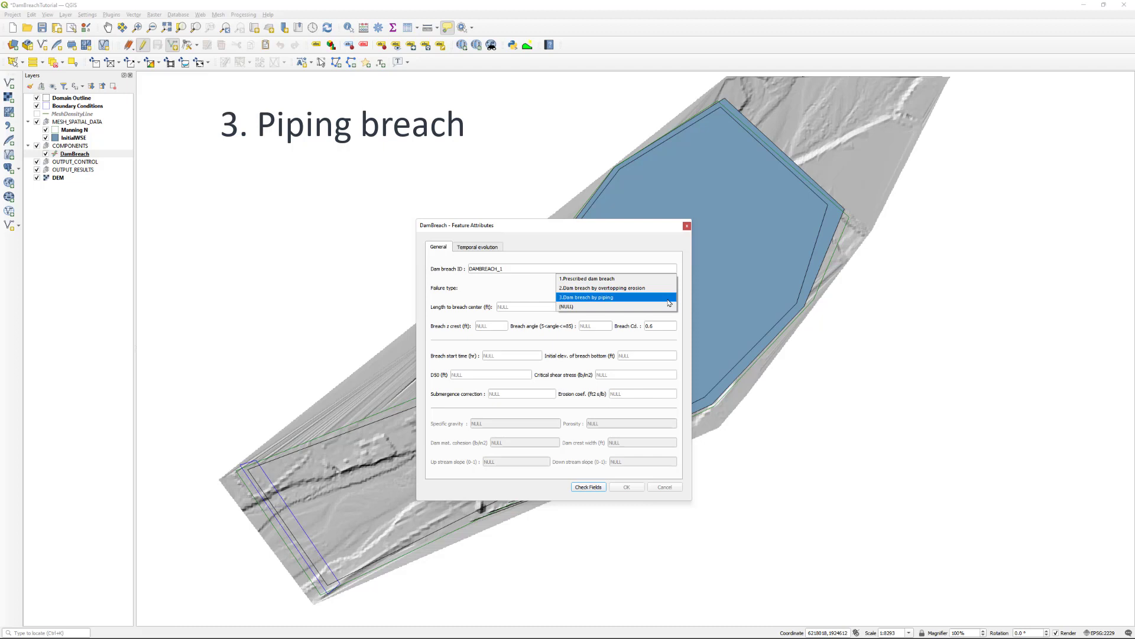
click(669, 298)
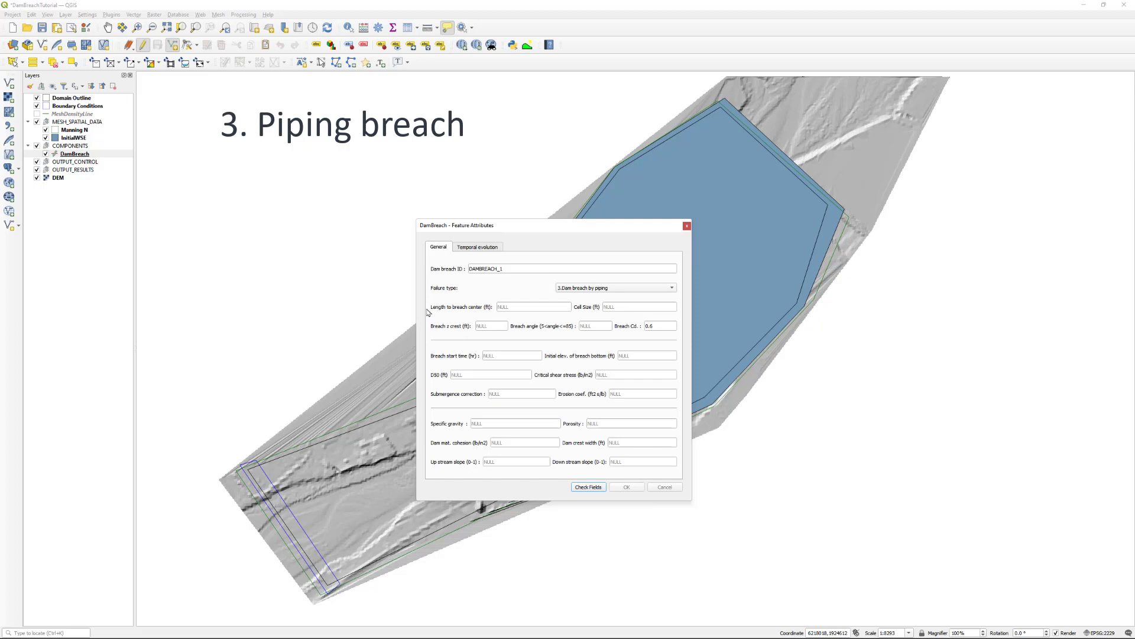
click(481, 251)
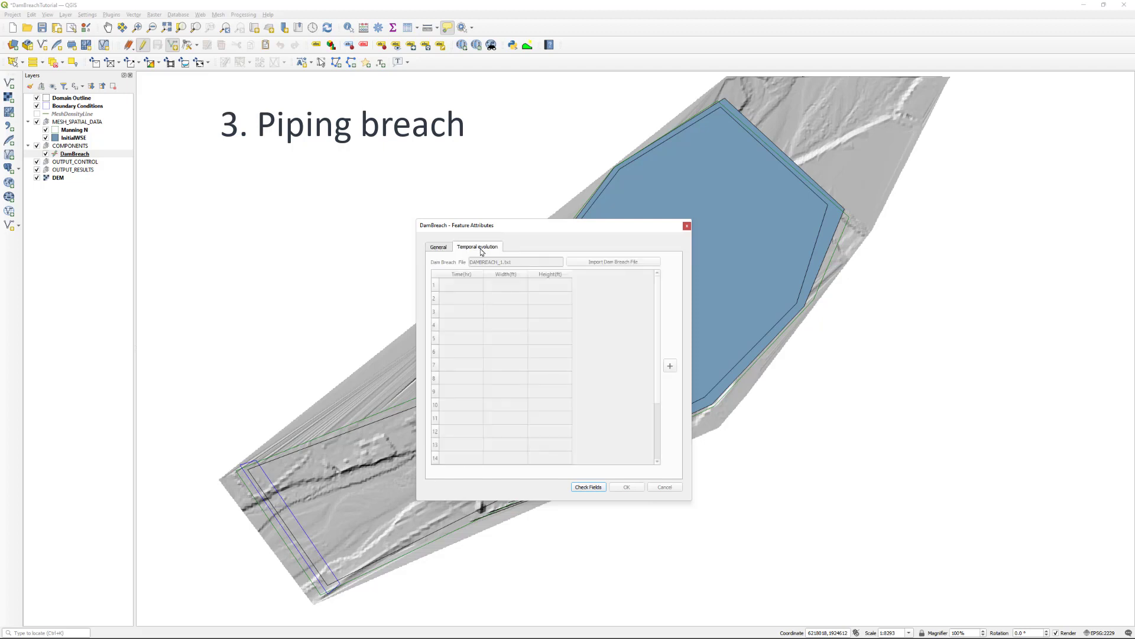
click(442, 249)
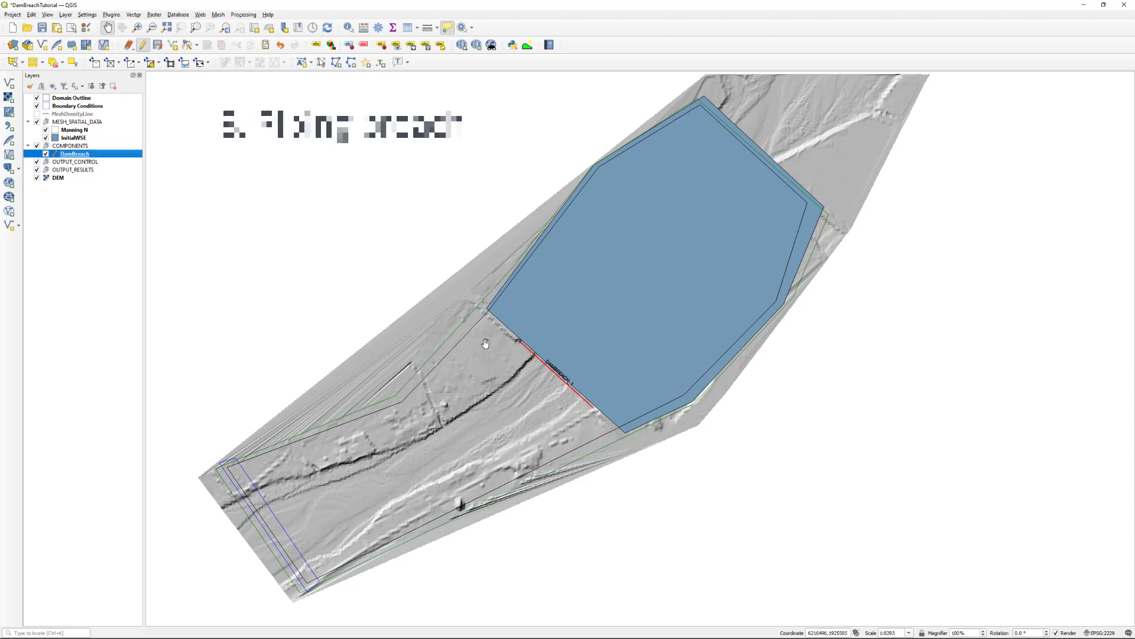
Save the DamBreach layer edits and turn editing off.
click(158, 46)
click(143, 45)
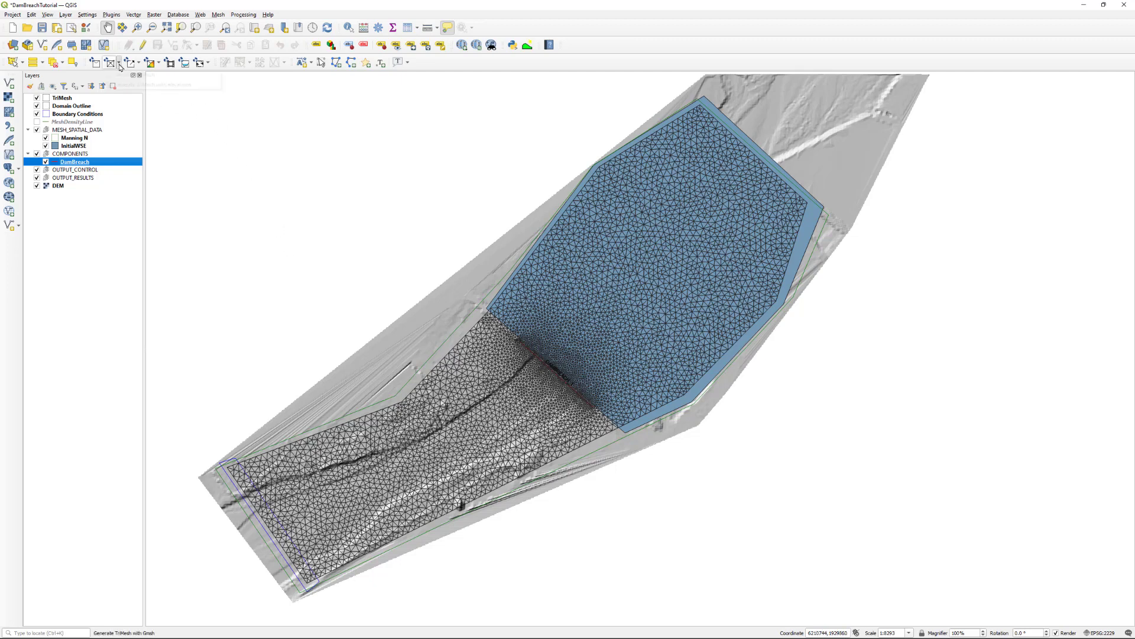
Export the model to RiverFlow2D under the project name DamBreach.
click(140, 63)
click(142, 65)
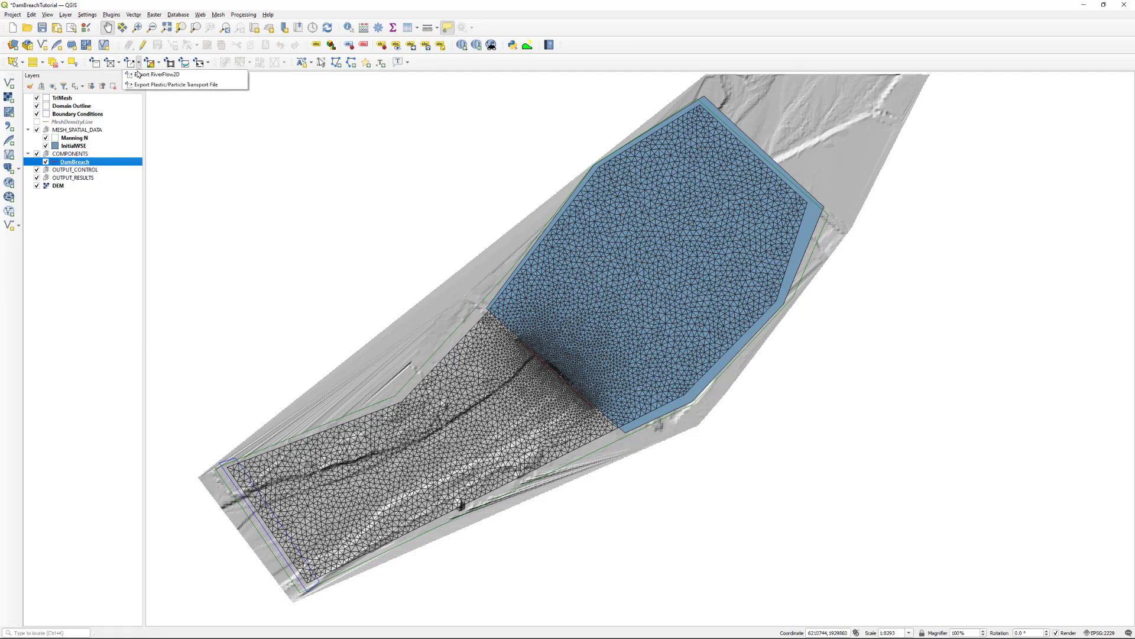
click(201, 76)
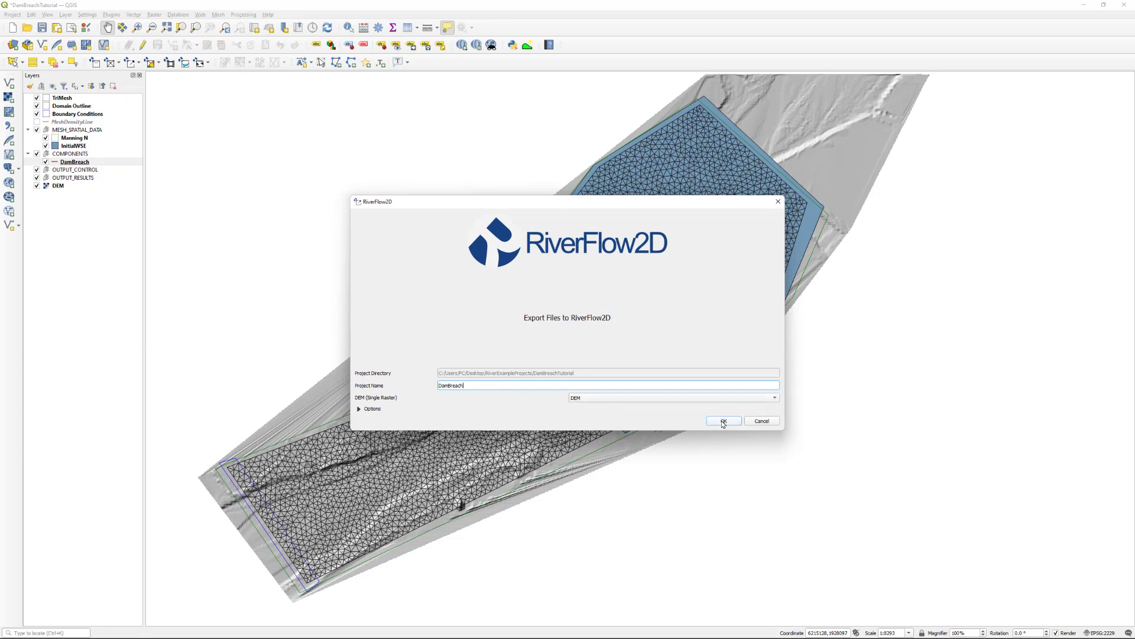
click(723, 422)
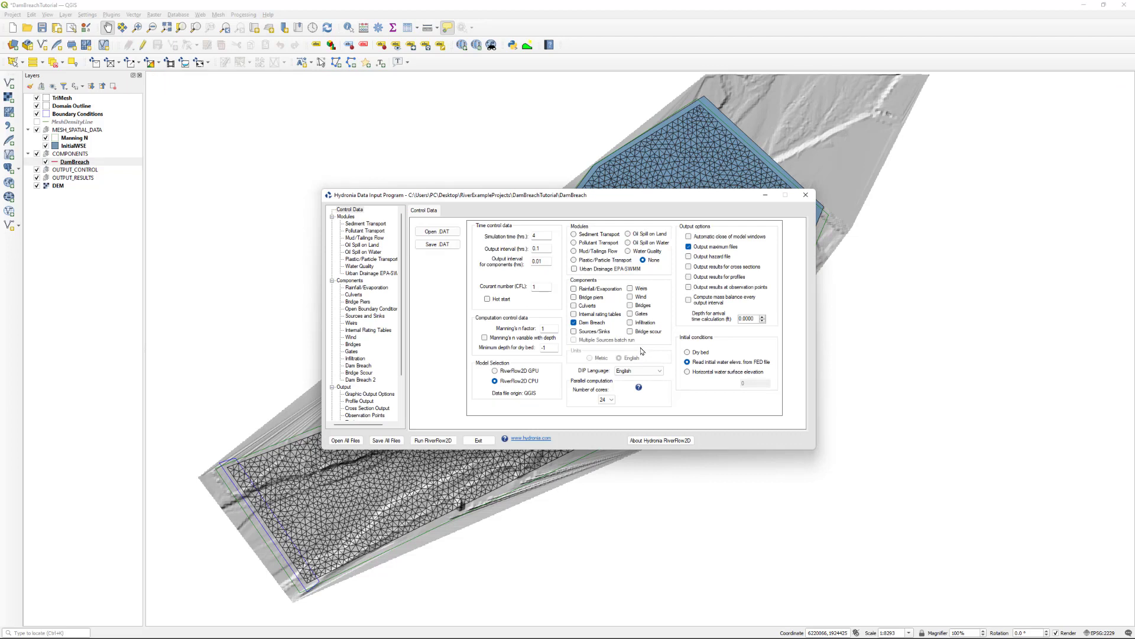
Run the 4-hour RiverFlow2D dam-breach simulation without saving changes.
double_click(551, 236)
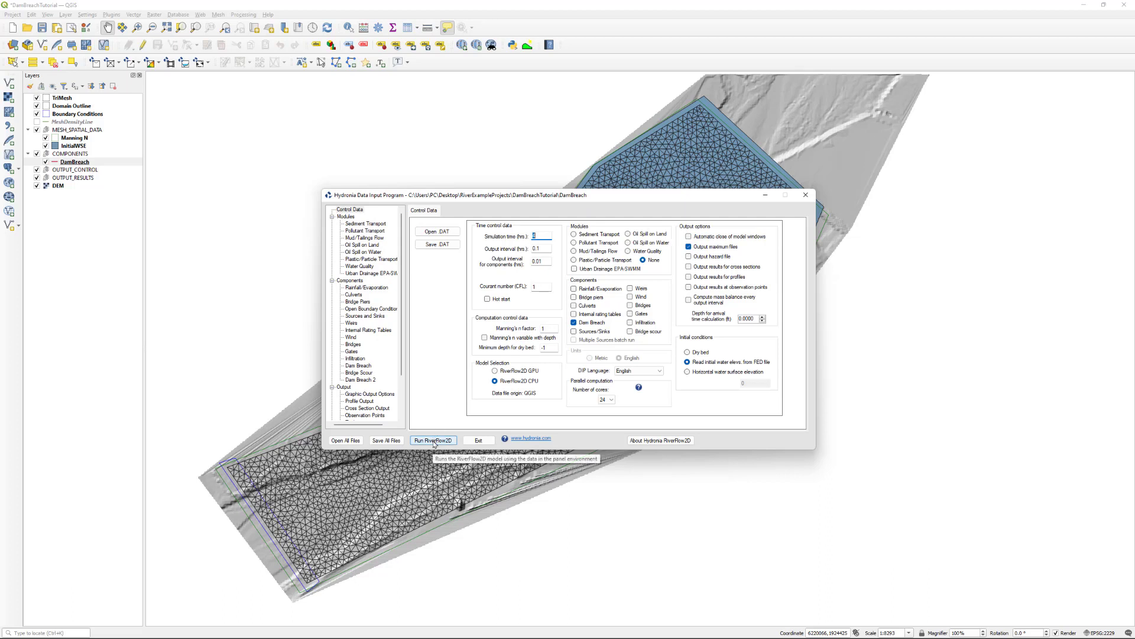
click(434, 440)
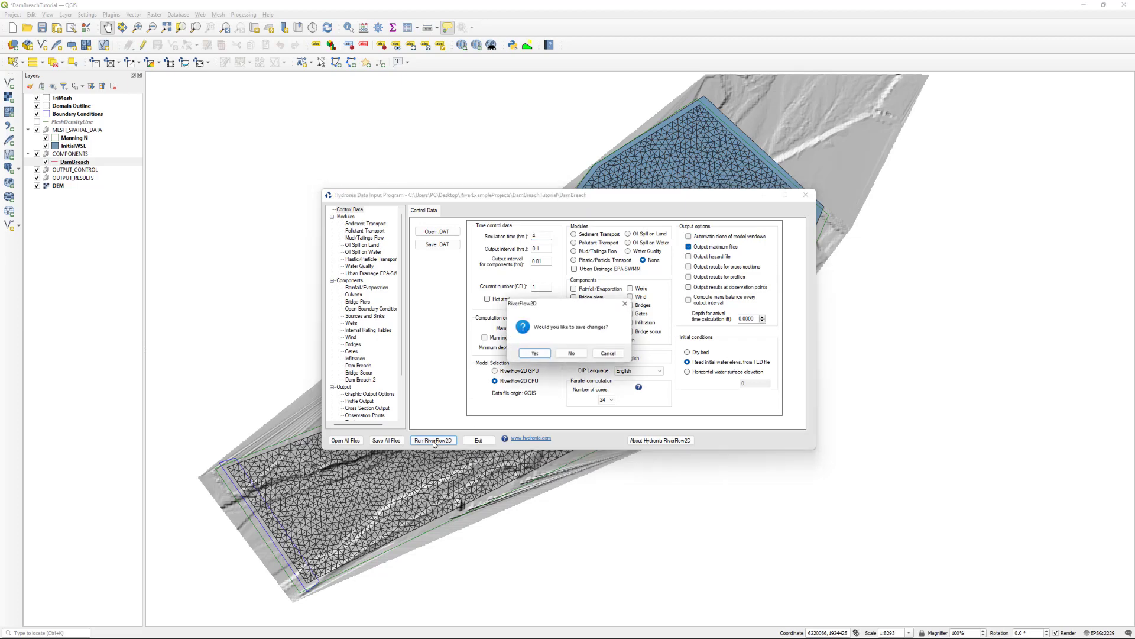
click(572, 354)
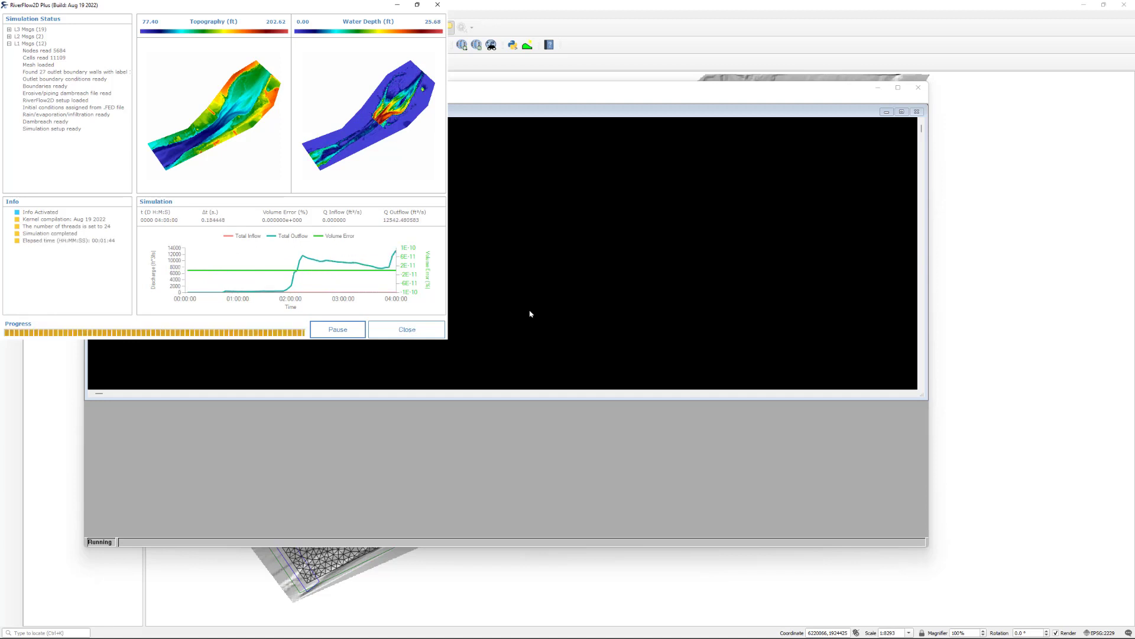
Close the simulation and console windows and exit the Data Input Program without saving.
click(425, 333)
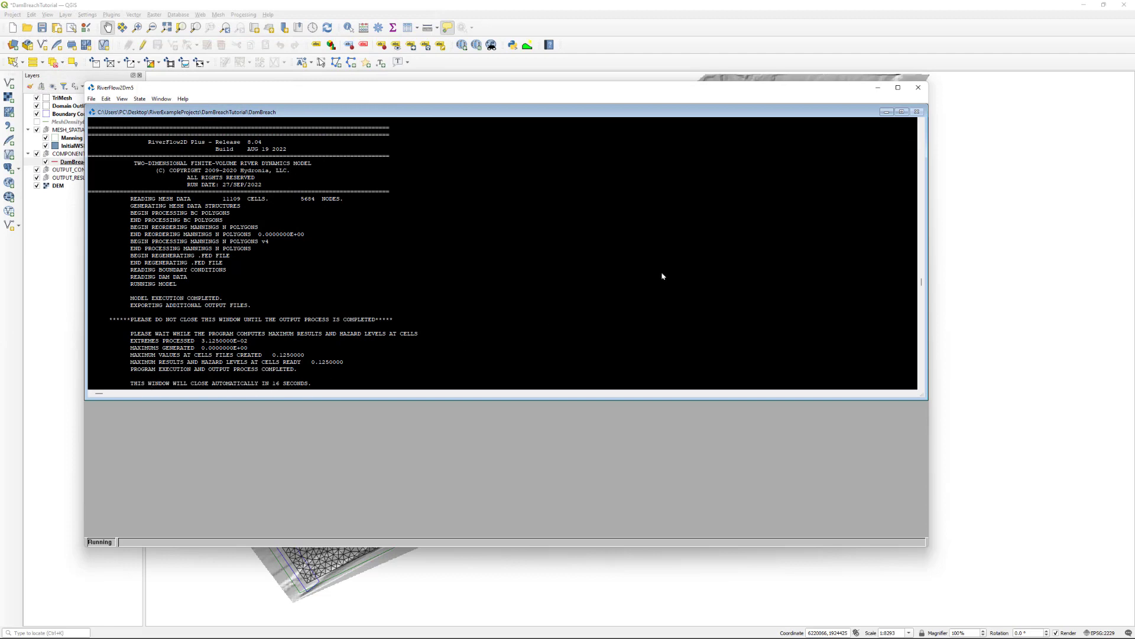
click(918, 88)
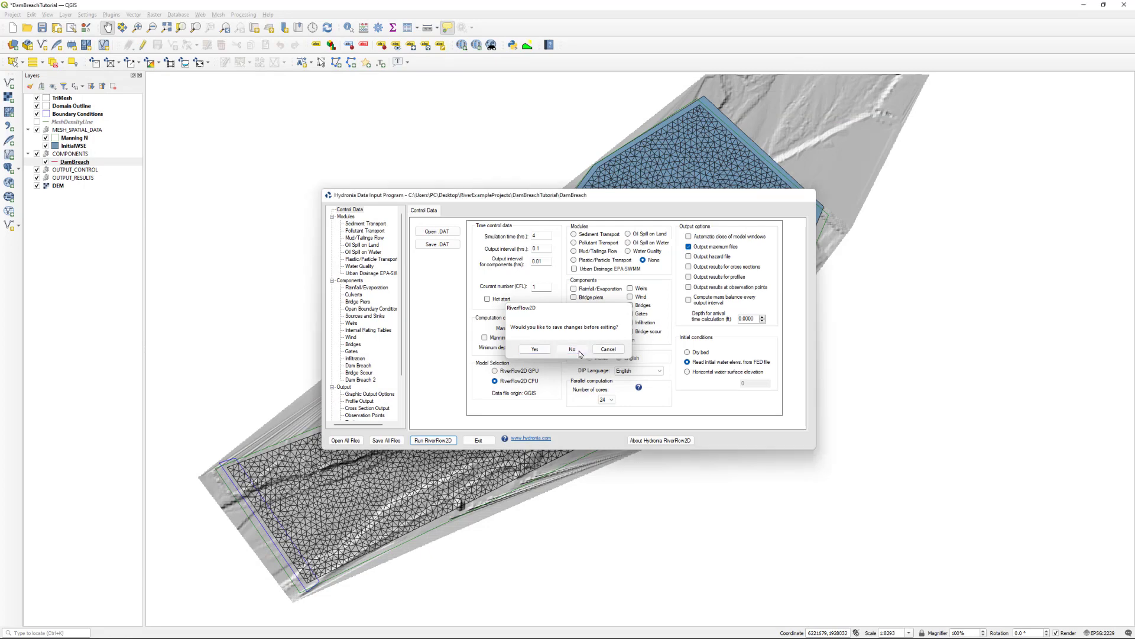
click(572, 349)
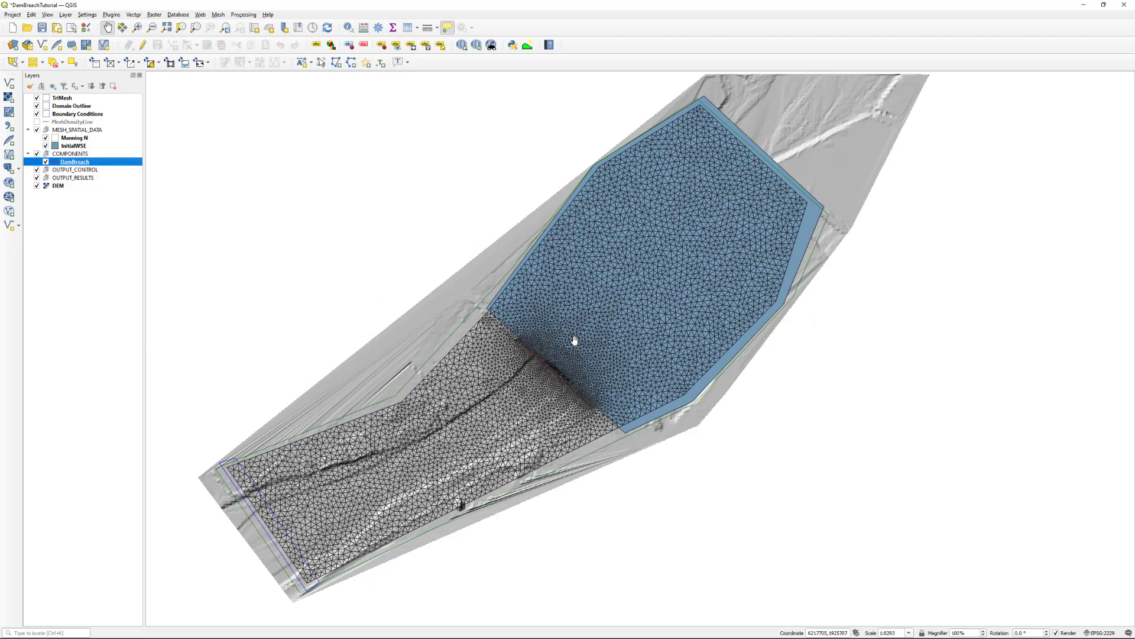
Open the DamBreachTutorial project folder in File Explorer from the Run prompt.
key(super+r)
text(c:\)
key(Return)
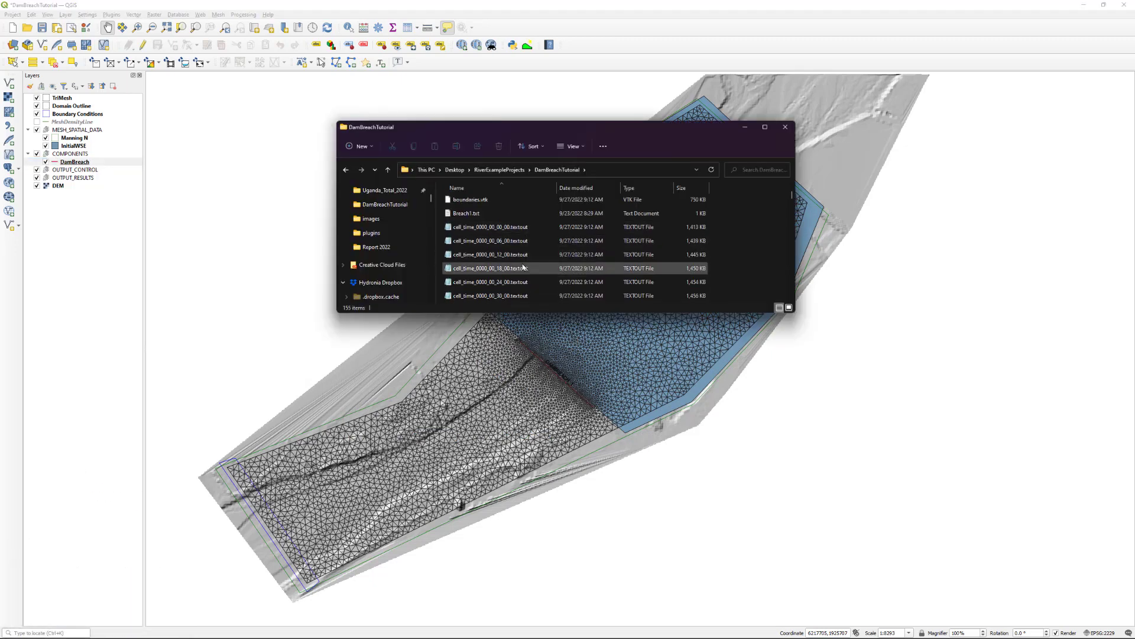
scroll(604, 245, down, 12)
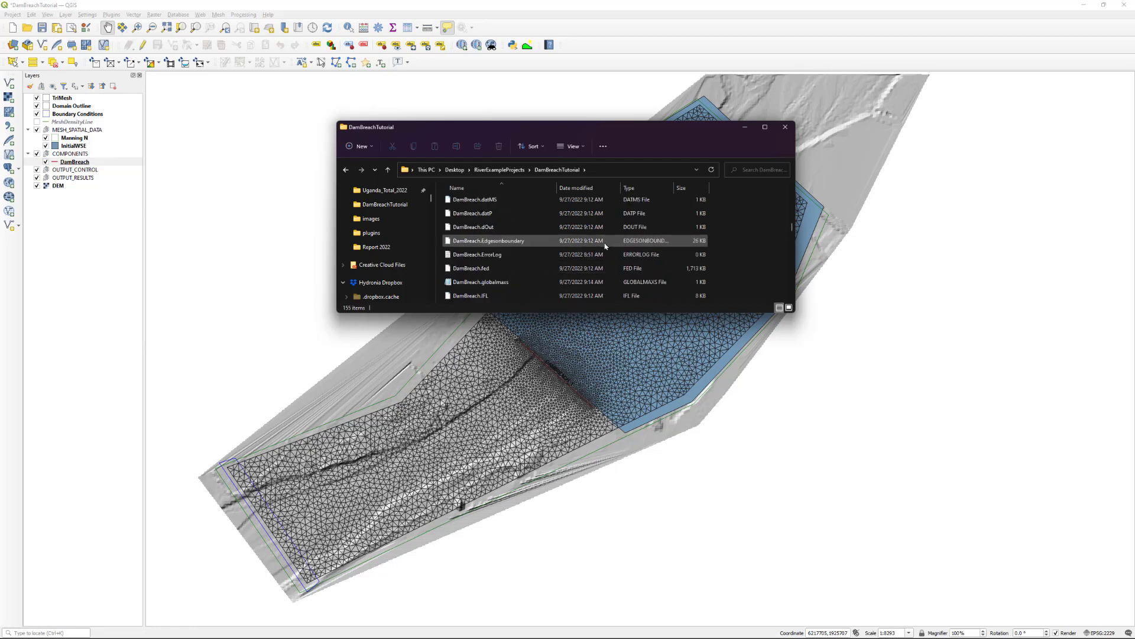
scroll(604, 244, up, 2)
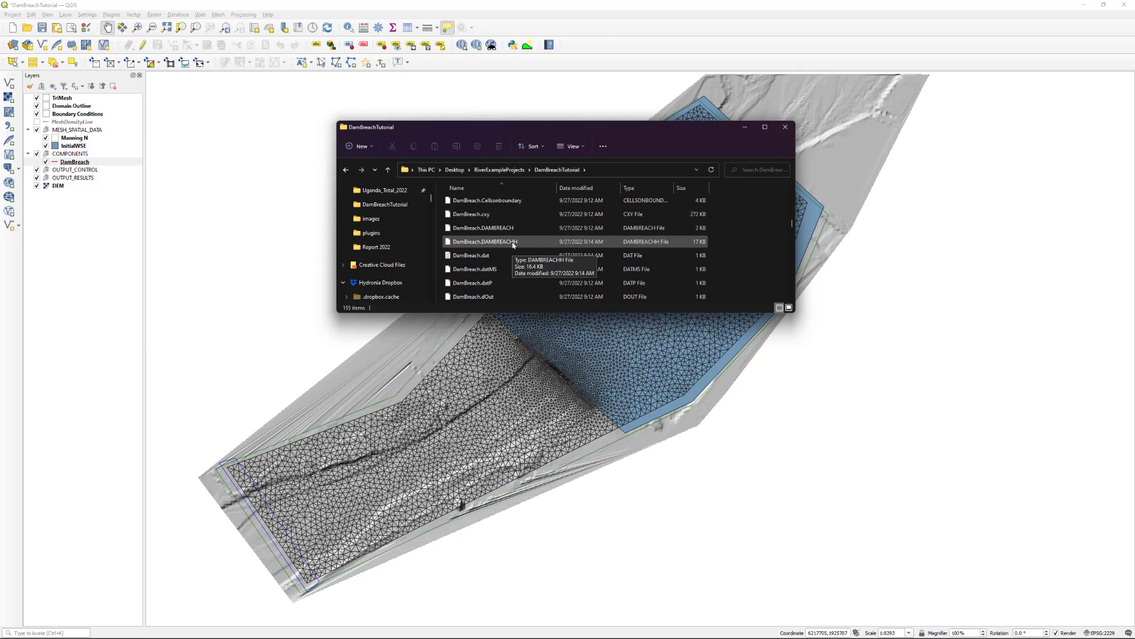
Choose Notepad as the app to open DamBreach.DAMBREACHH.
right_click(514, 244)
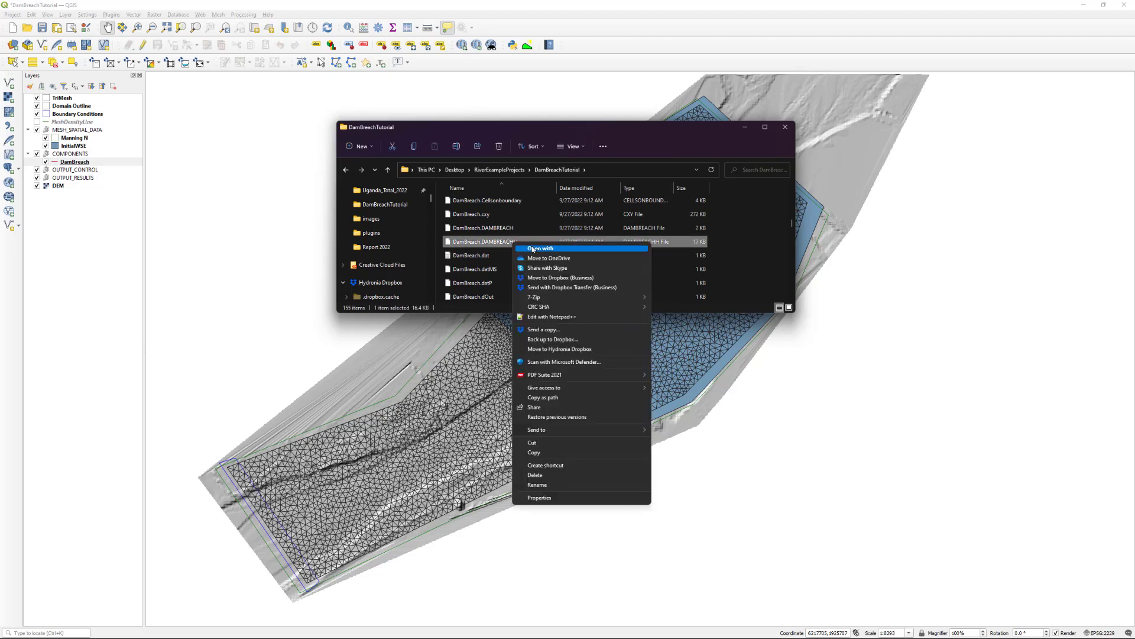
click(533, 249)
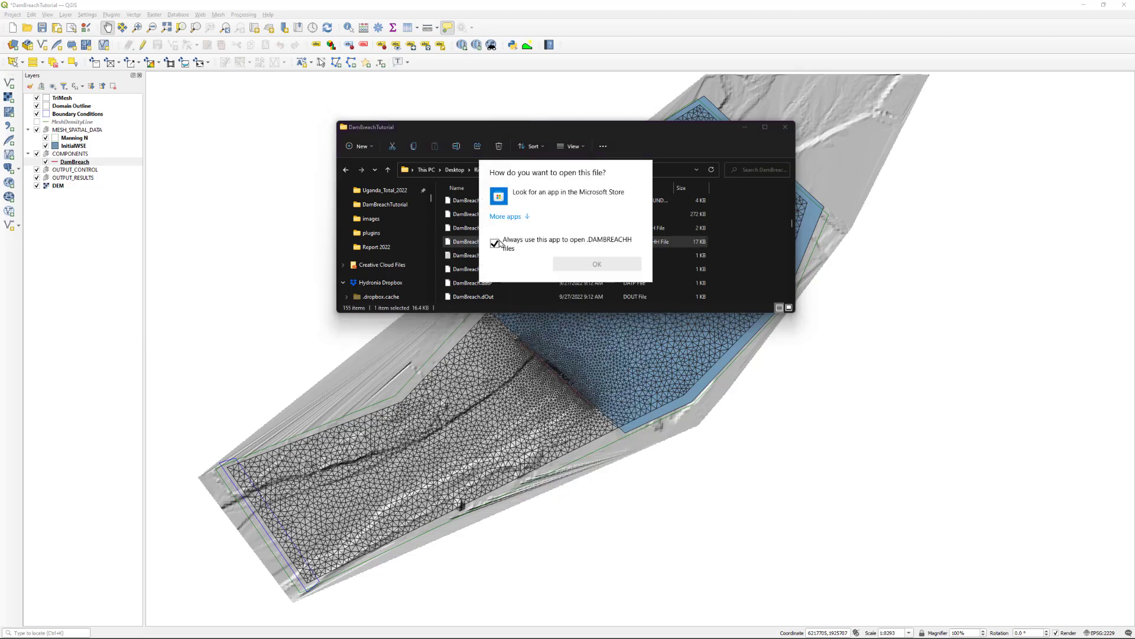
click(519, 218)
scroll(532, 277, down, 1)
click(568, 237)
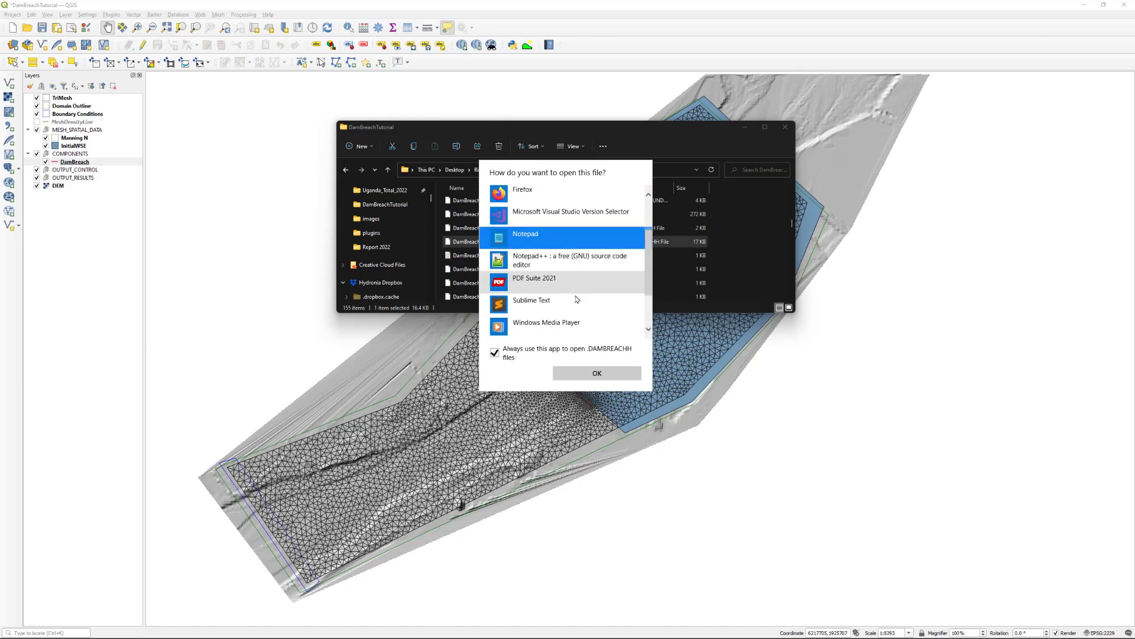
Open the breach hydrograph in an enlarged Notepad window and scroll to its final 4.000000 entry.
click(593, 374)
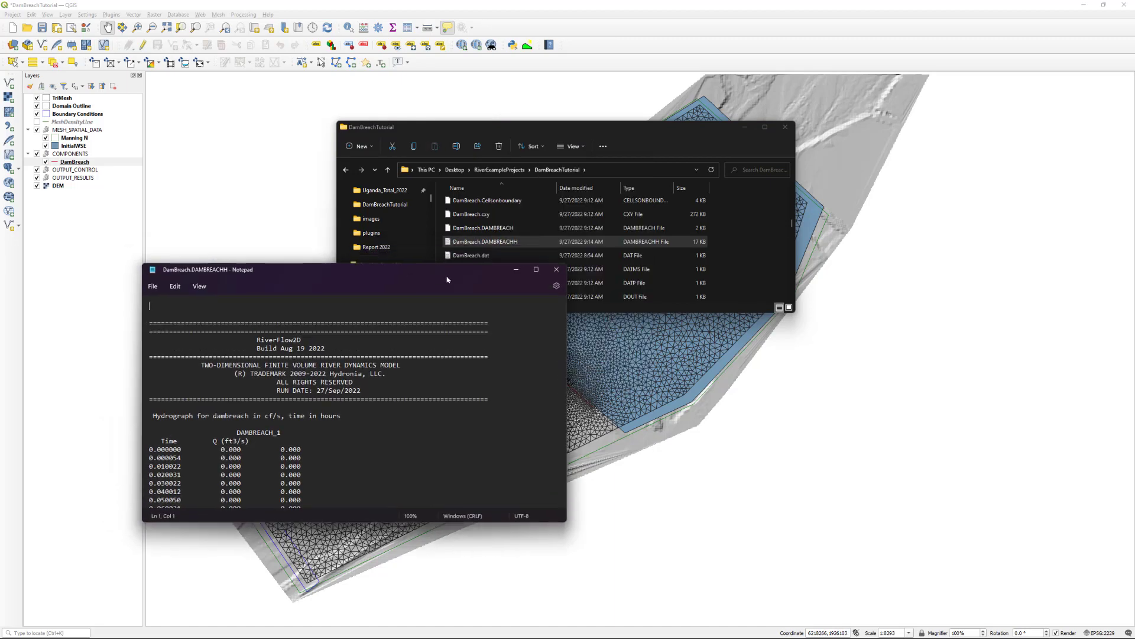
drag(453, 282, 631, 324)
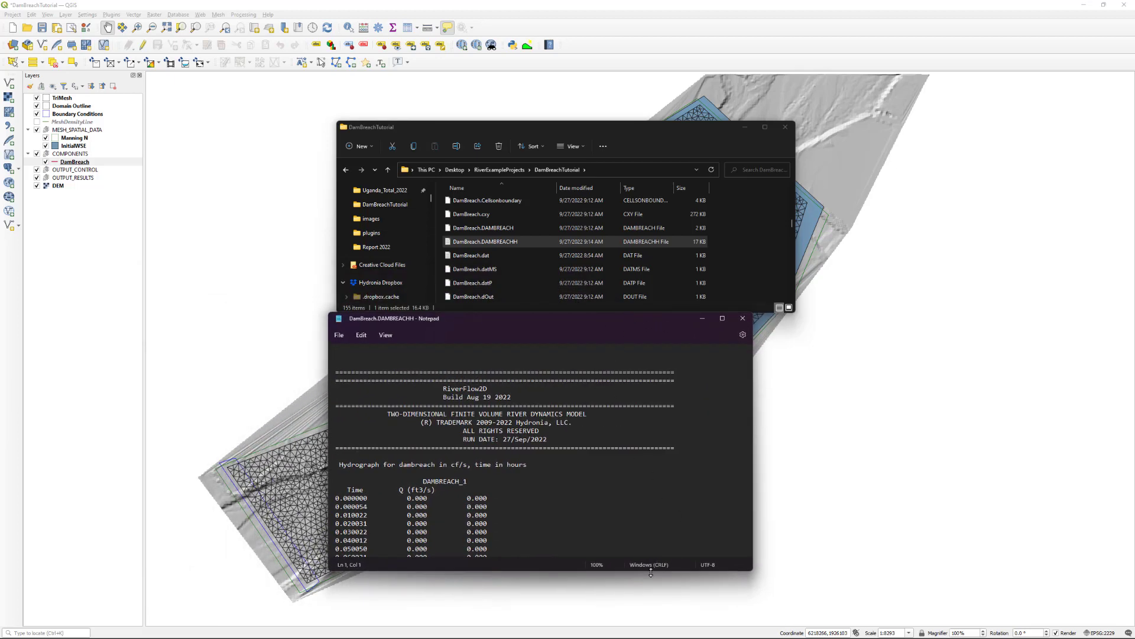
drag(653, 569, 597, 615)
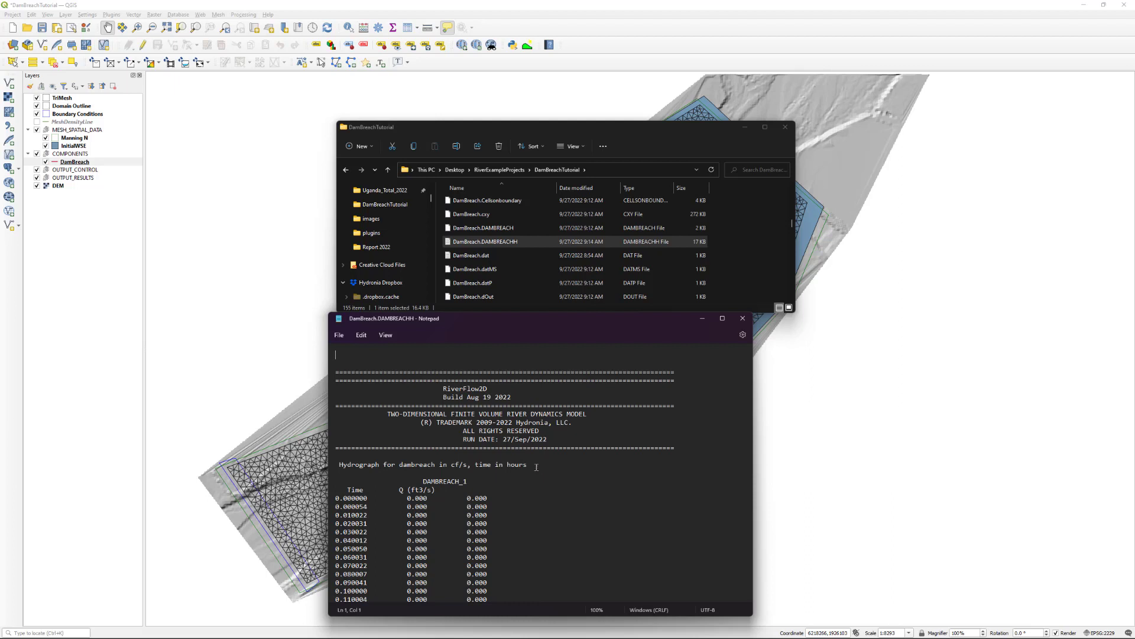
scroll(536, 467, down, 4)
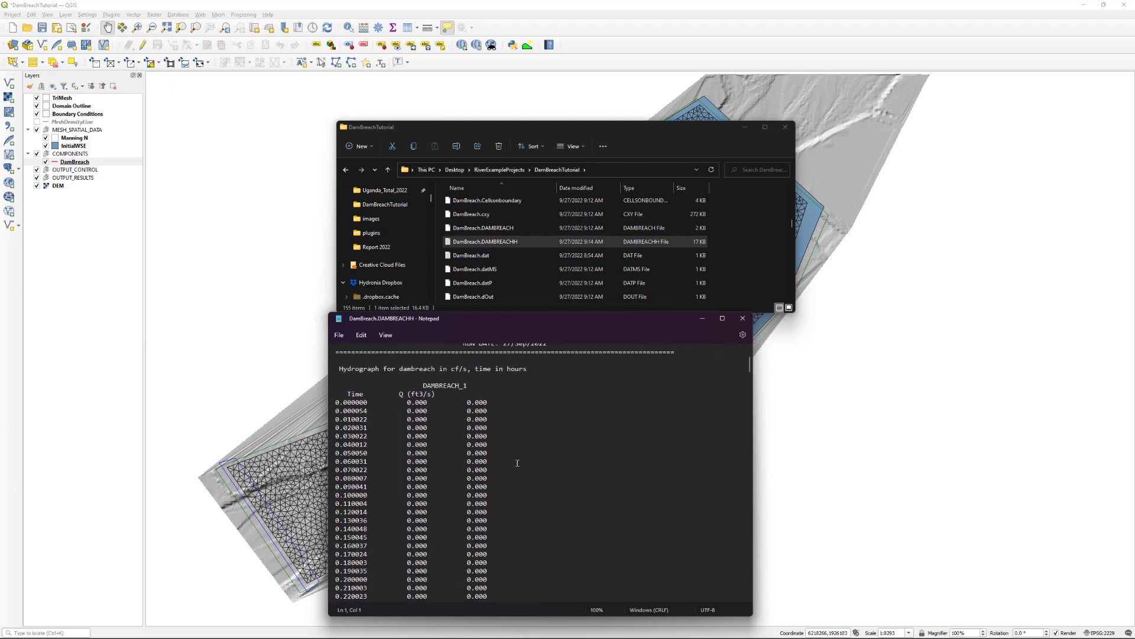
scroll(518, 463, down, 2)
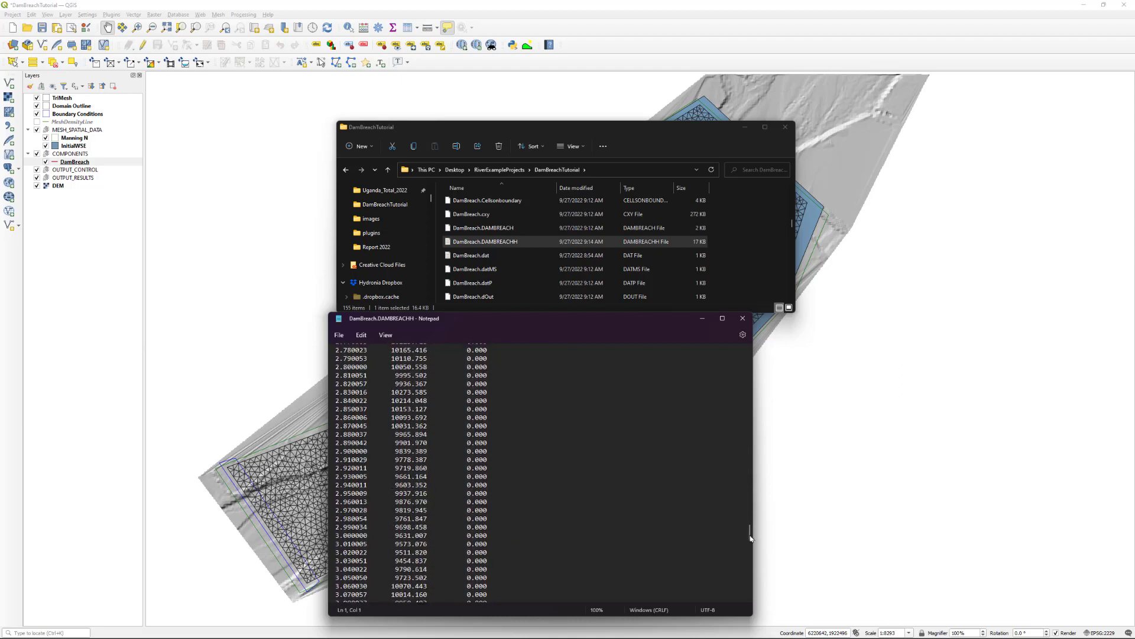
drag(750, 533, 749, 355)
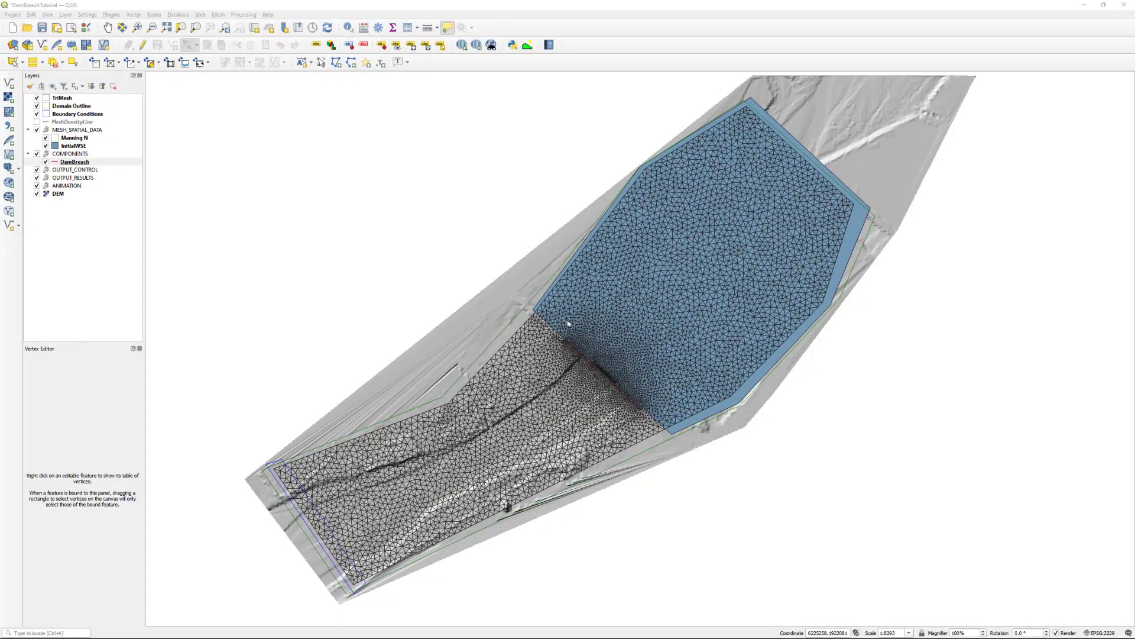
Add a RiverFlow2D Depth animation layer covering the full 0 to 4 hour output range.
click(171, 65)
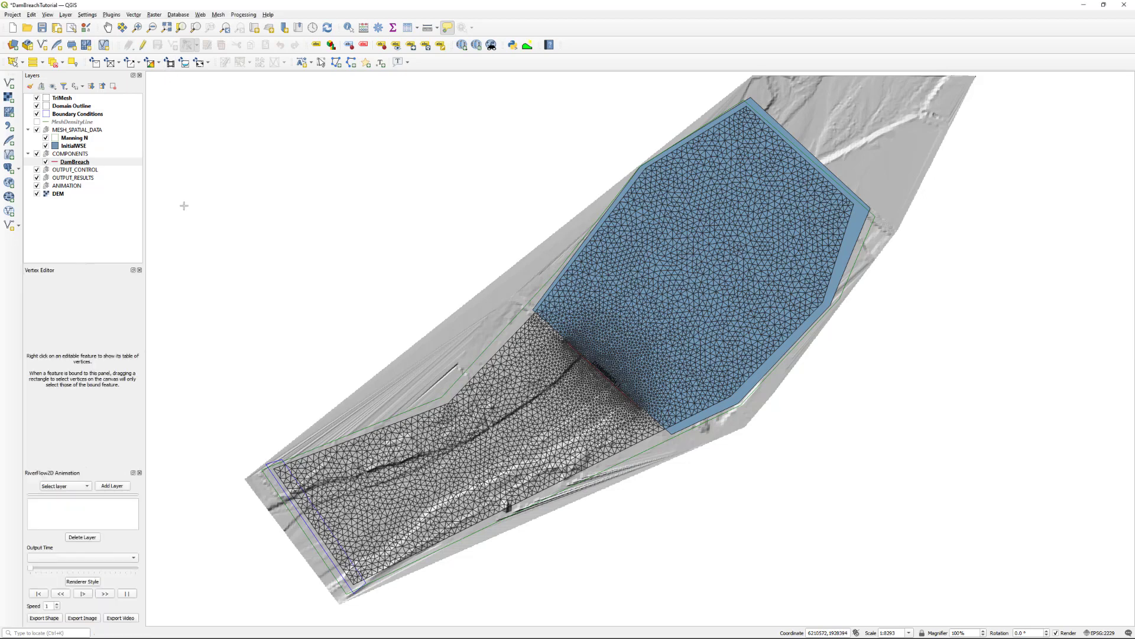
click(86, 488)
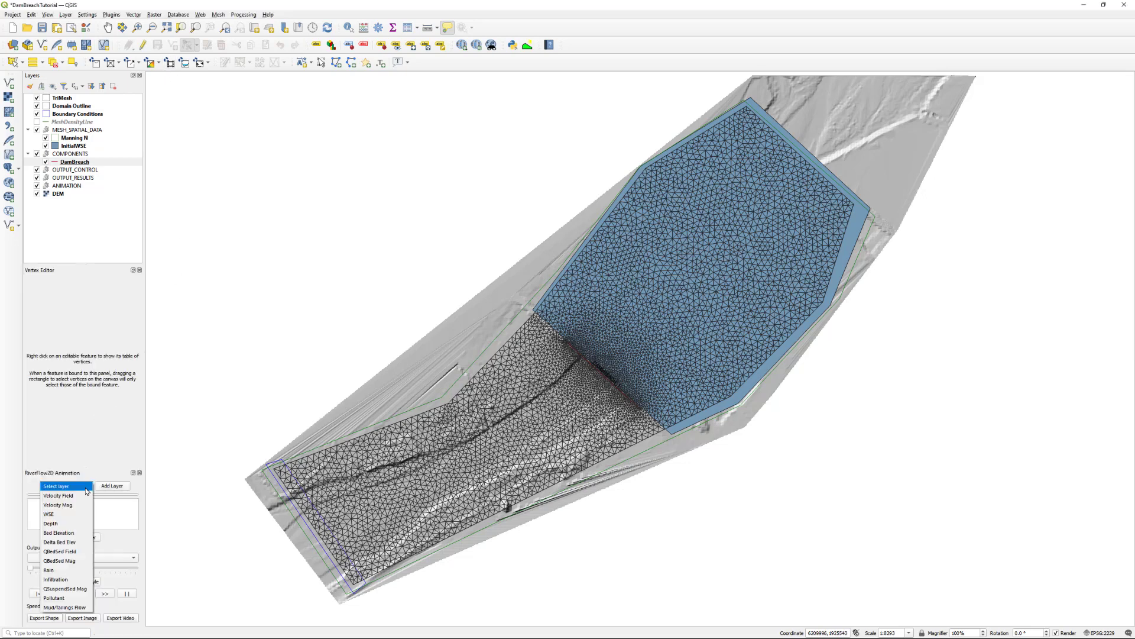
click(72, 525)
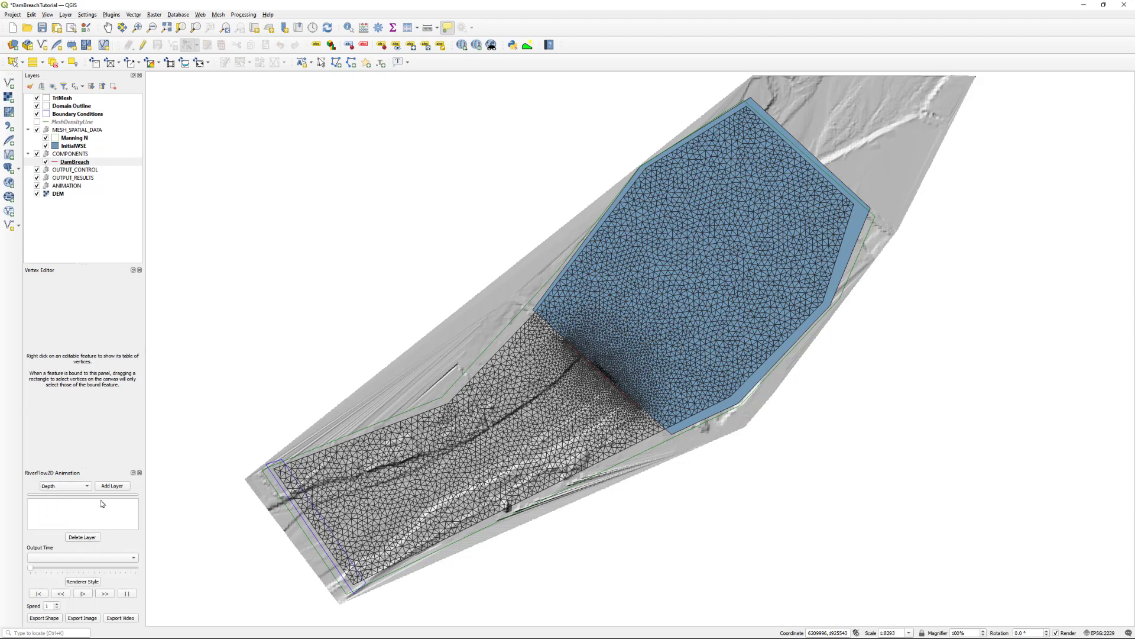
click(112, 487)
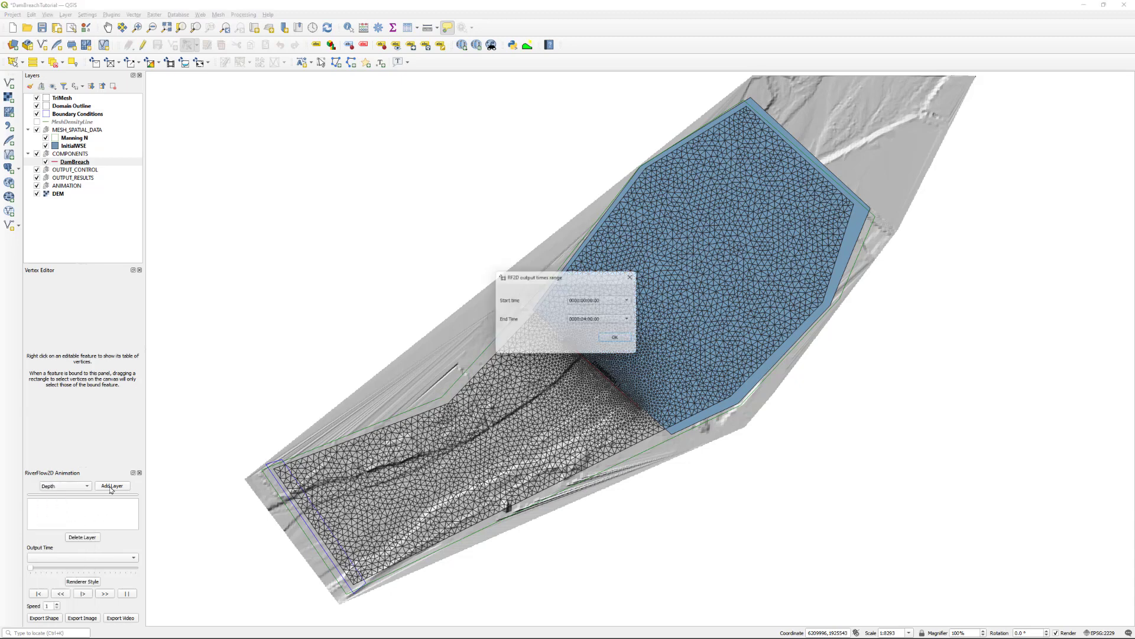
click(619, 341)
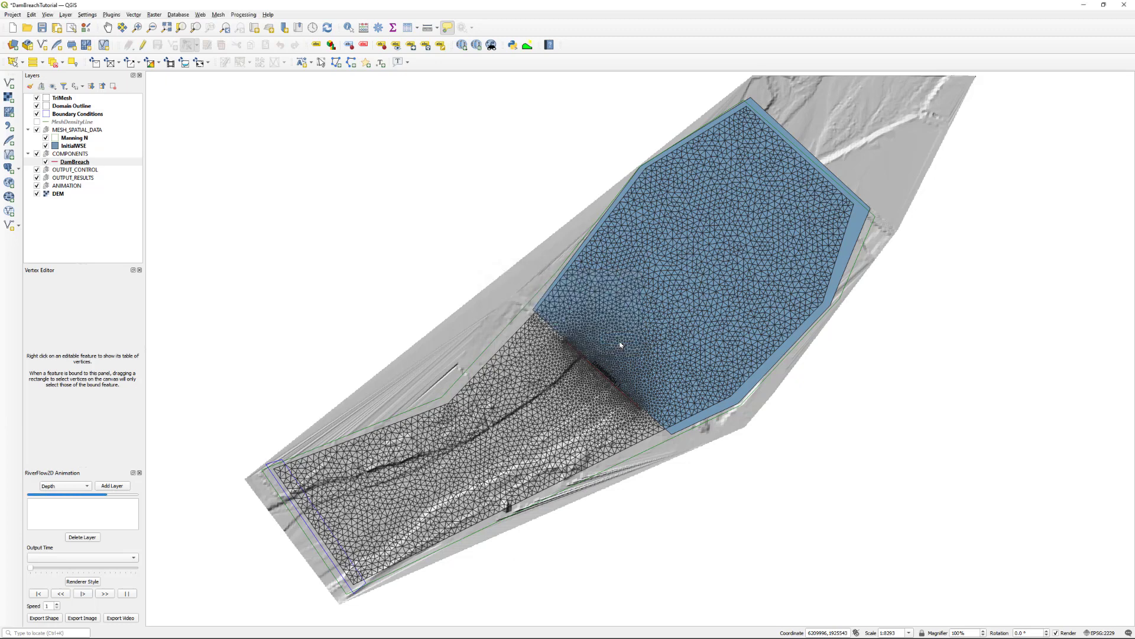
Hide TriMesh, Boundary Conditions, MESH_SPATIAL_DATA and DEM, then play the Depth animation.
click(37, 97)
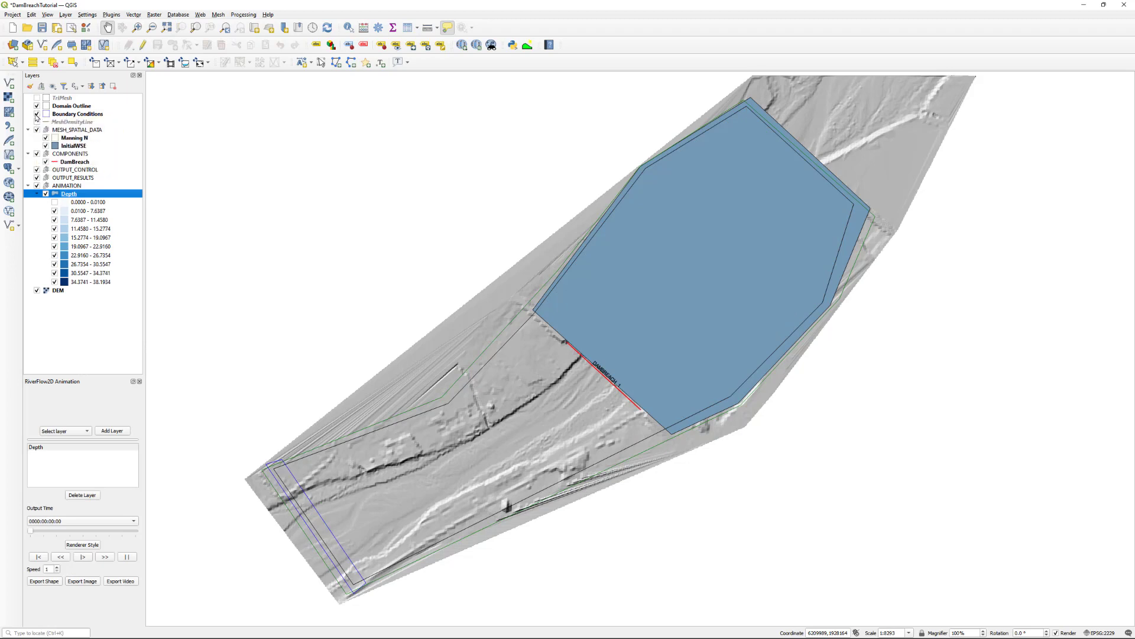
click(37, 114)
click(37, 129)
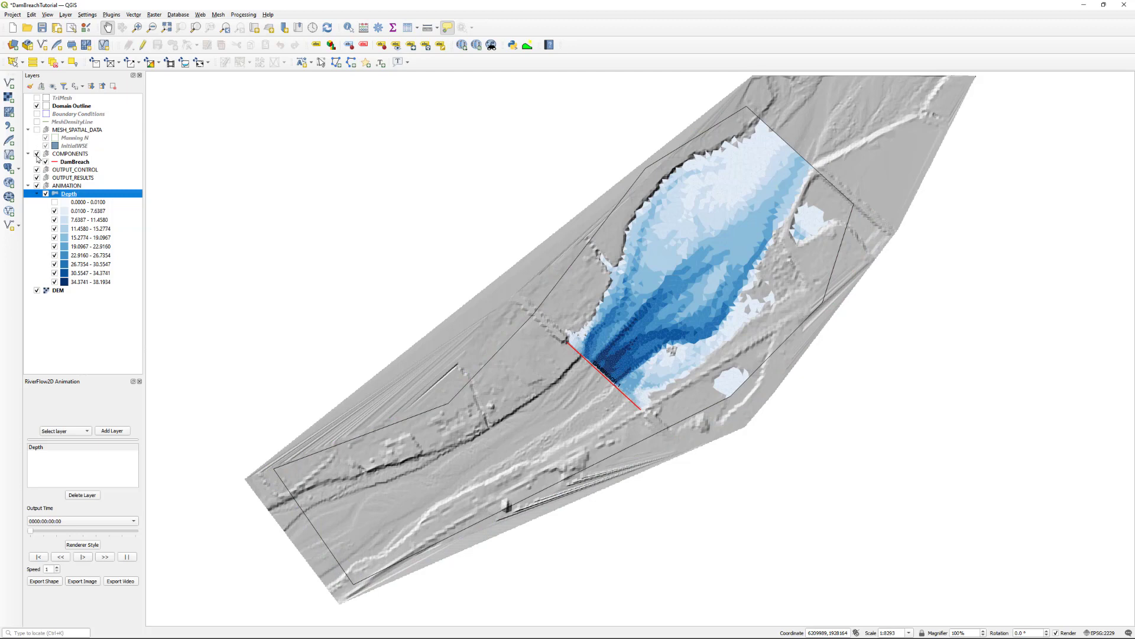
click(37, 291)
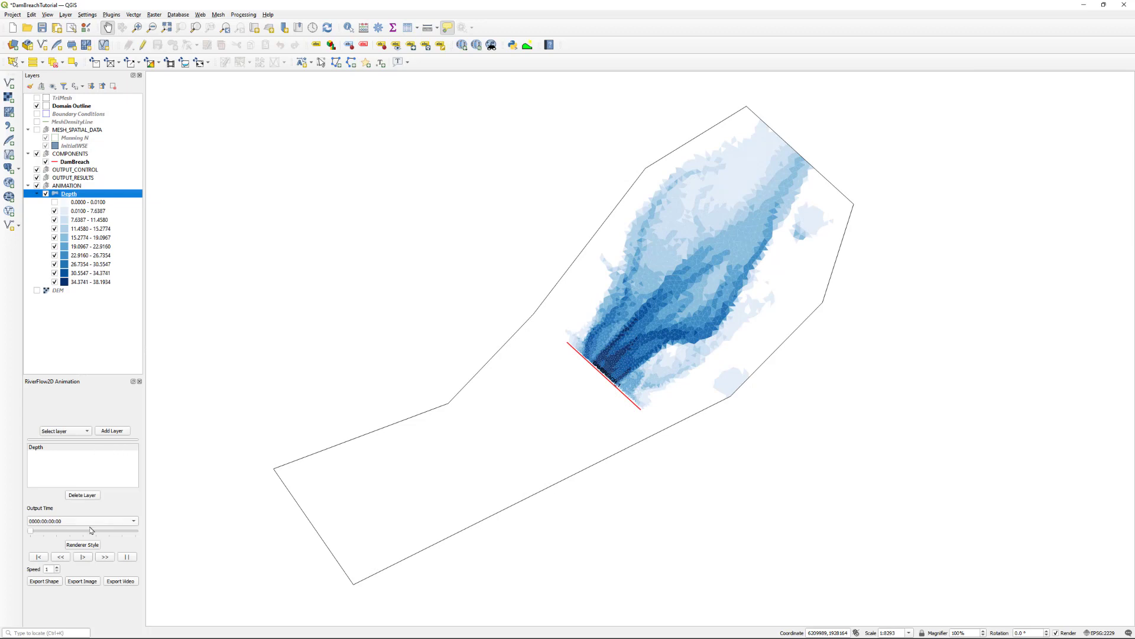
click(85, 448)
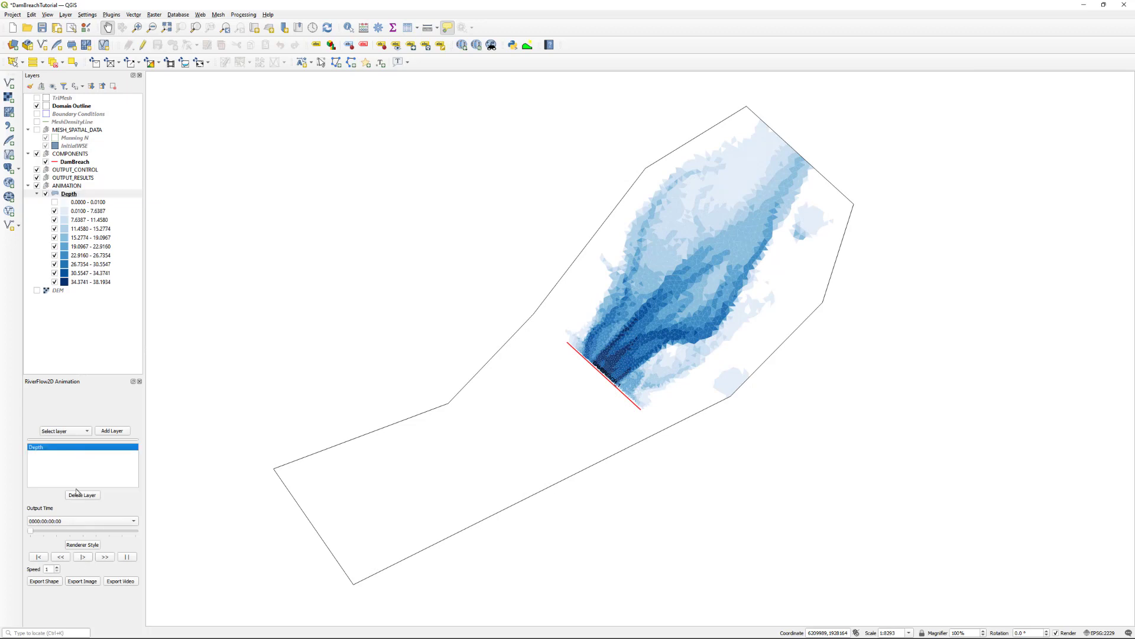
click(84, 558)
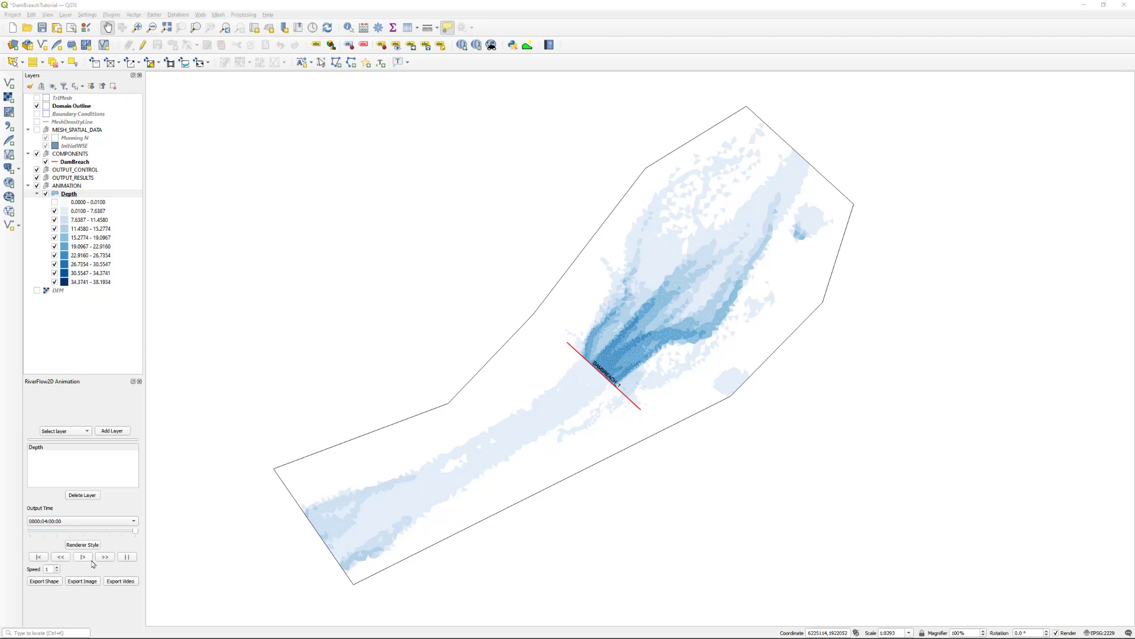
Export the depth animation at 1 fps as animation.avi in the DamBreachTutorial folder.
click(120, 582)
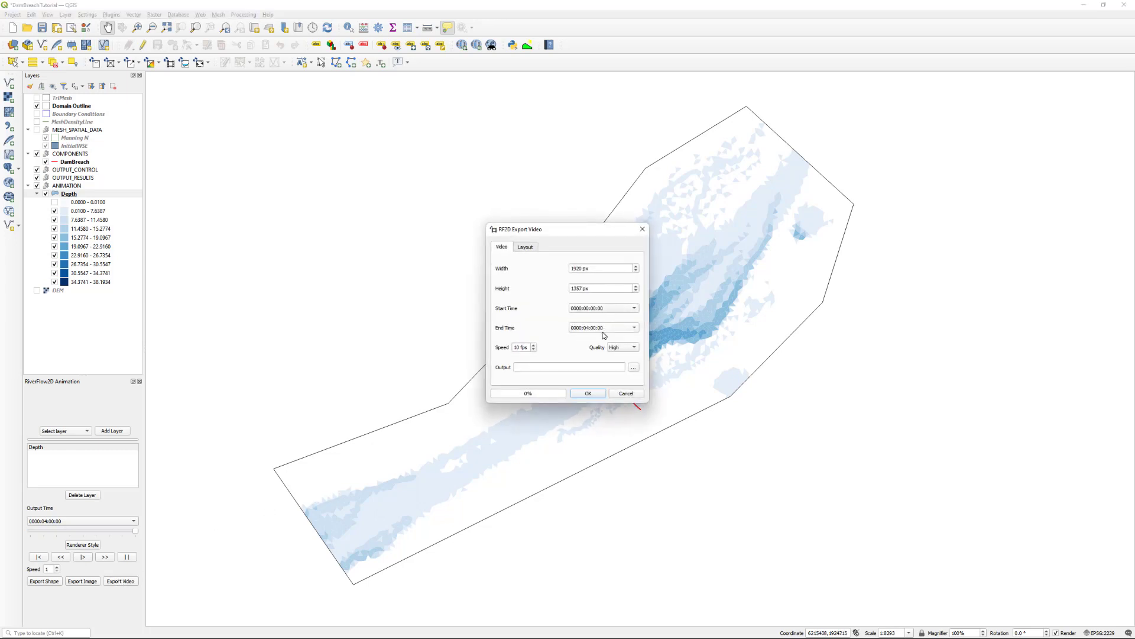
double_click(516, 347)
text(1)
click(633, 369)
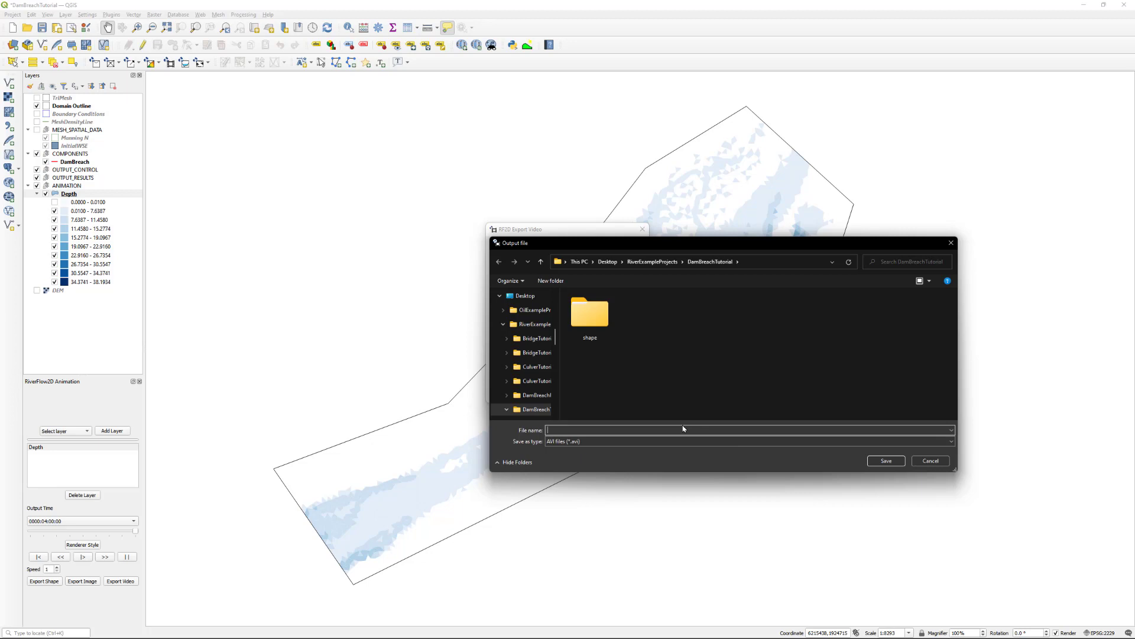
text(animation)
click(887, 461)
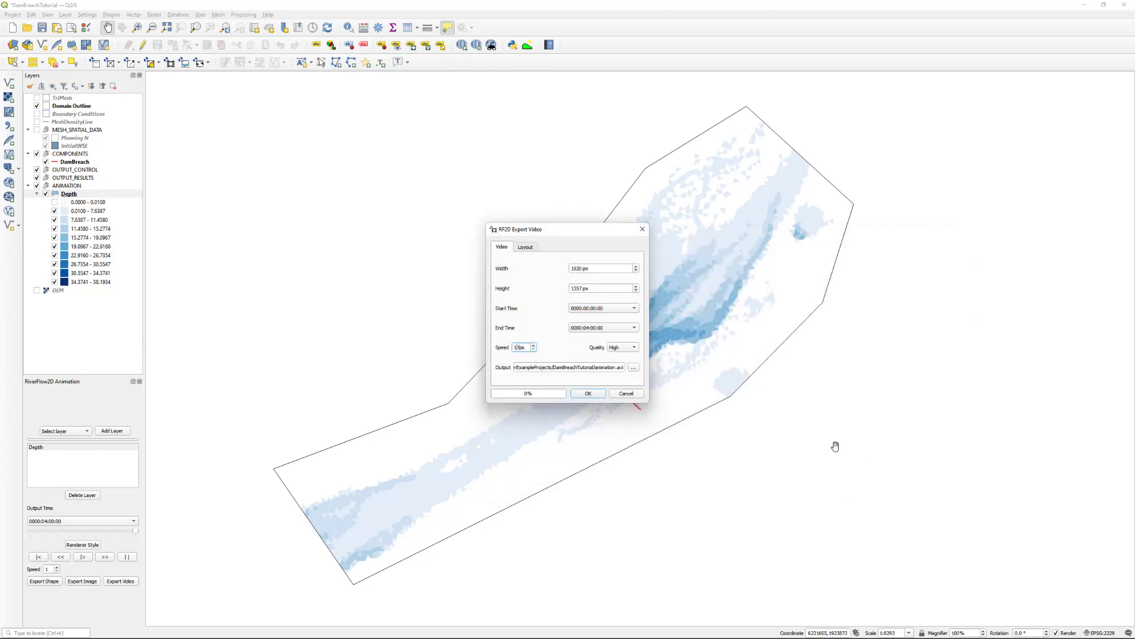
click(589, 394)
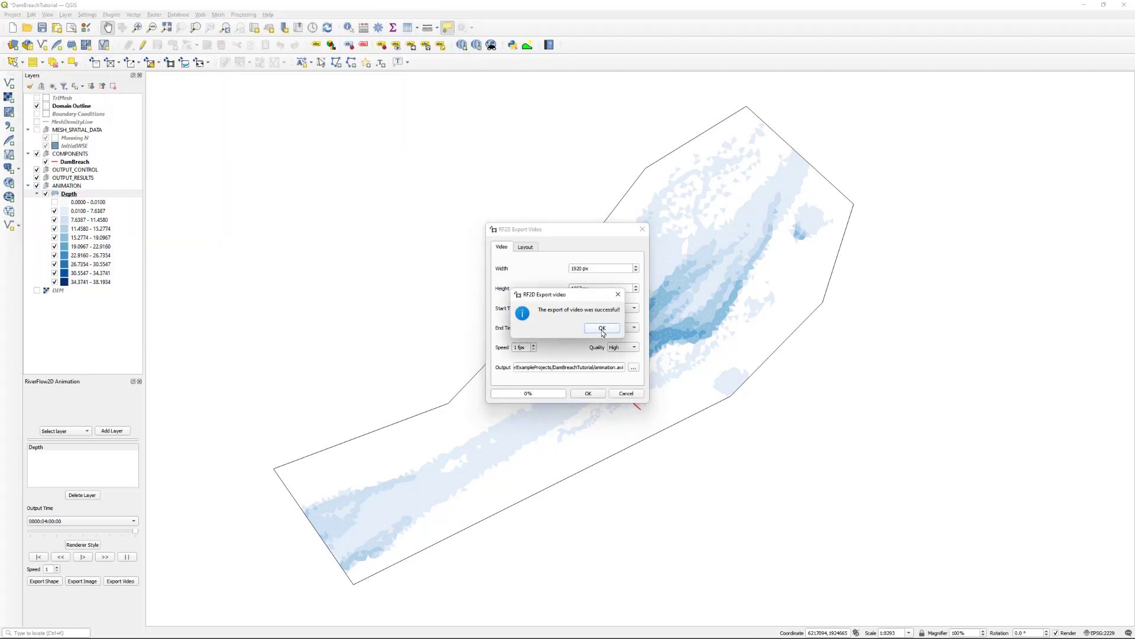
Dismiss the export success message and save the current QGIS project.
click(602, 328)
click(13, 14)
click(33, 46)
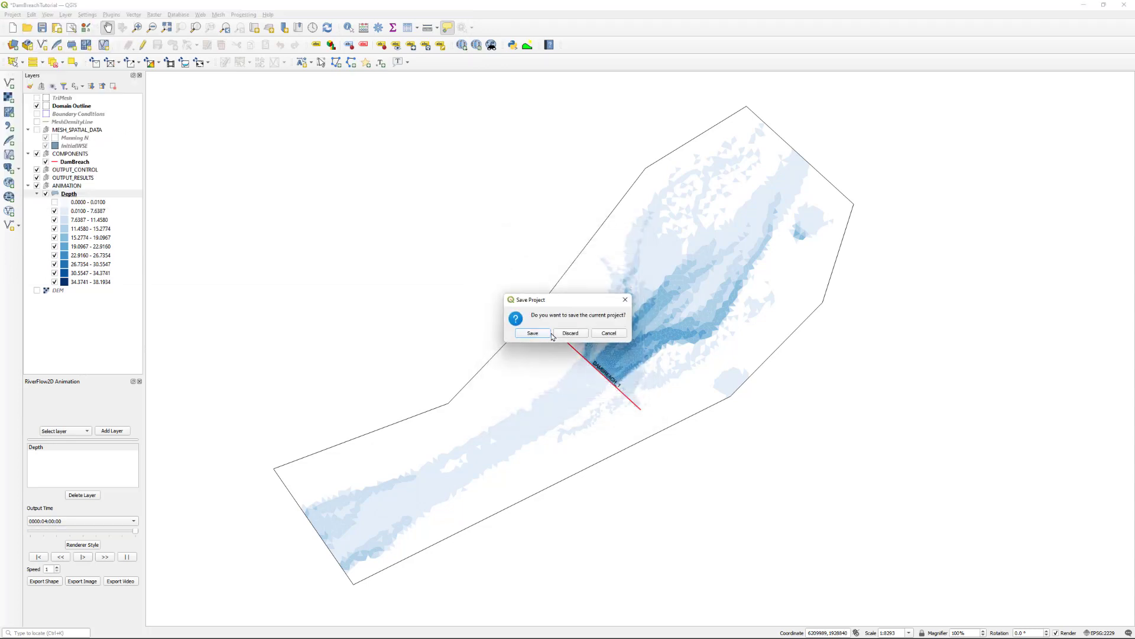
click(533, 333)
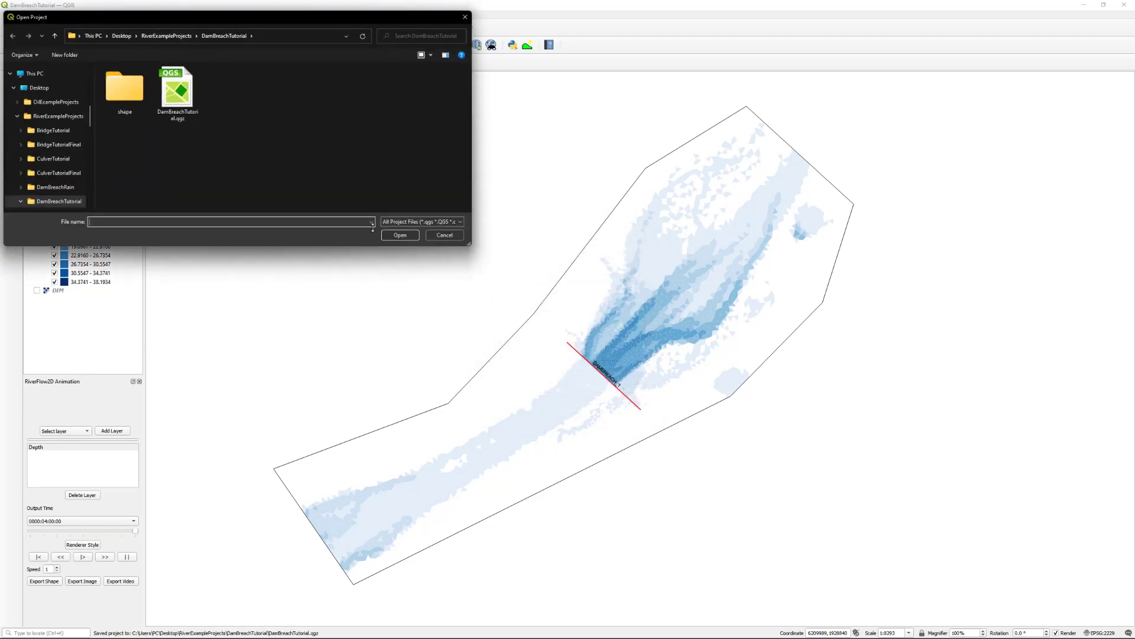
List all files in the project folder with * and open animation.avi for playback.
click(421, 222)
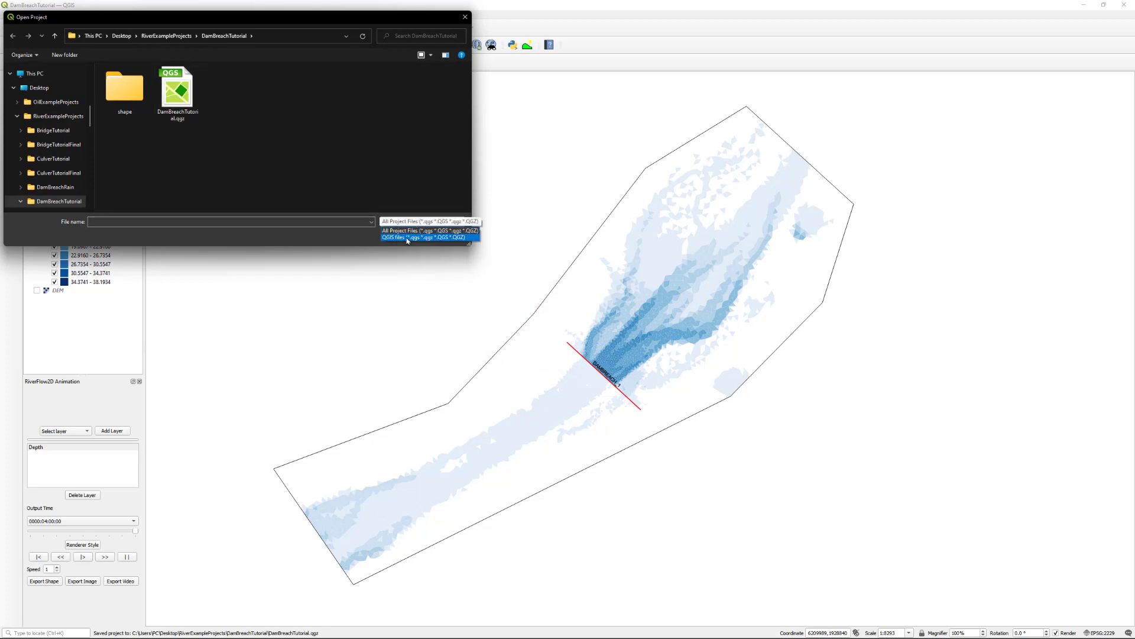
click(347, 226)
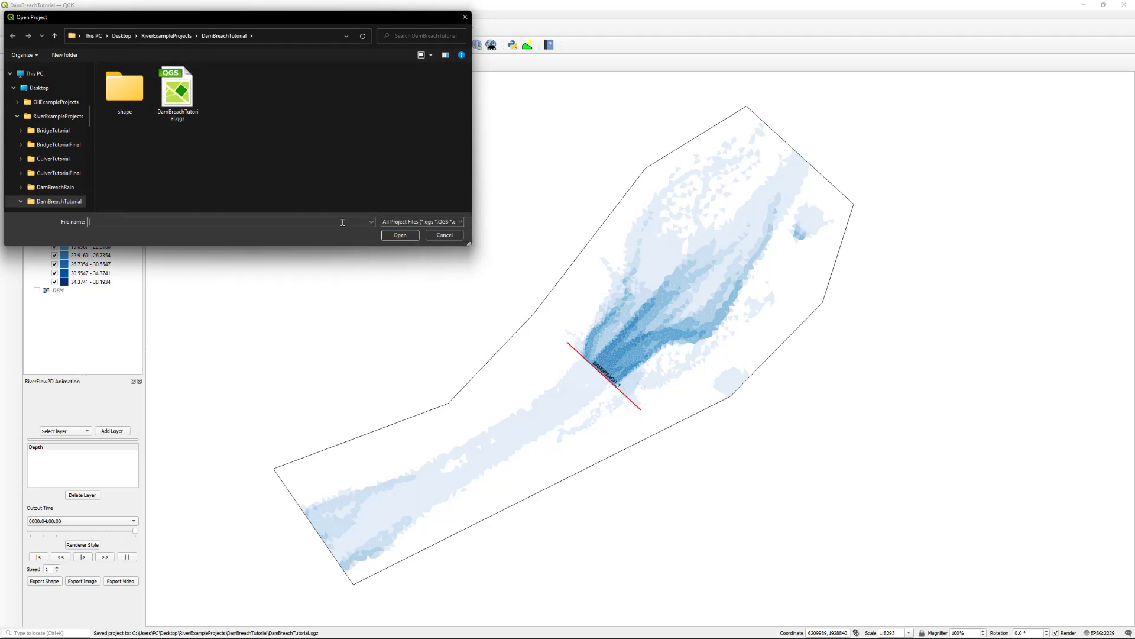
text(*)
key(Return)
click(225, 103)
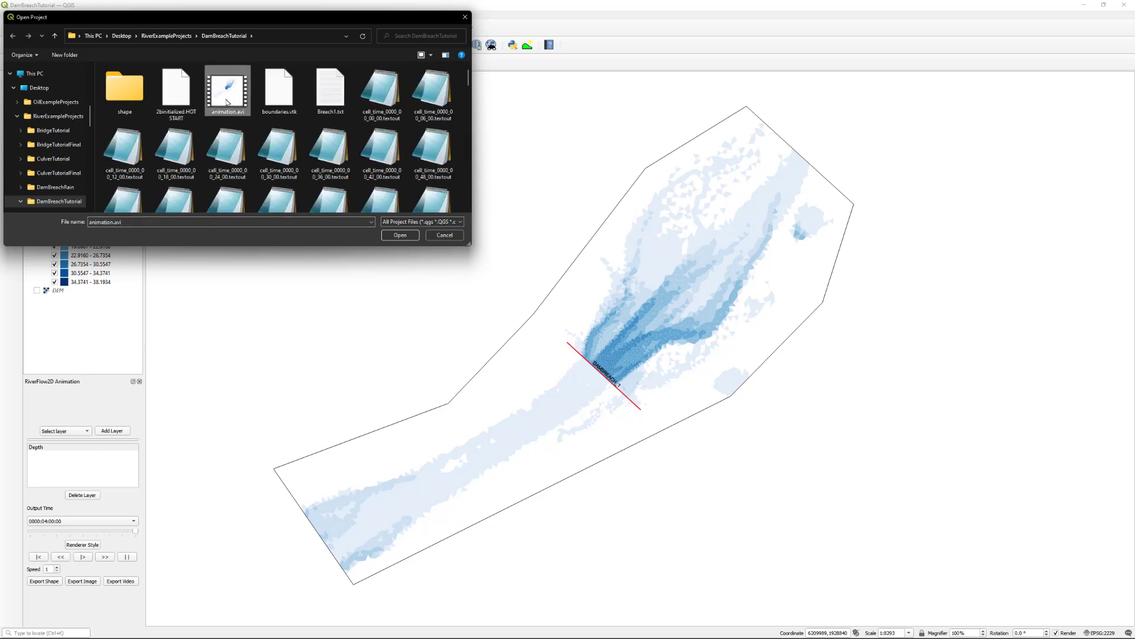
right_click(226, 102)
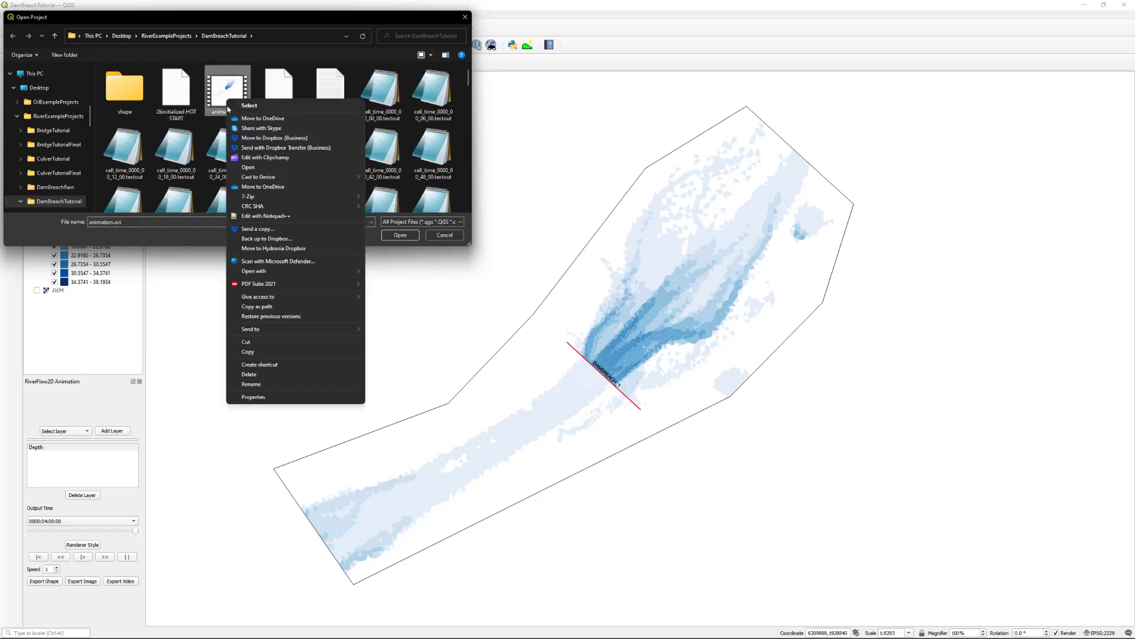
click(266, 168)
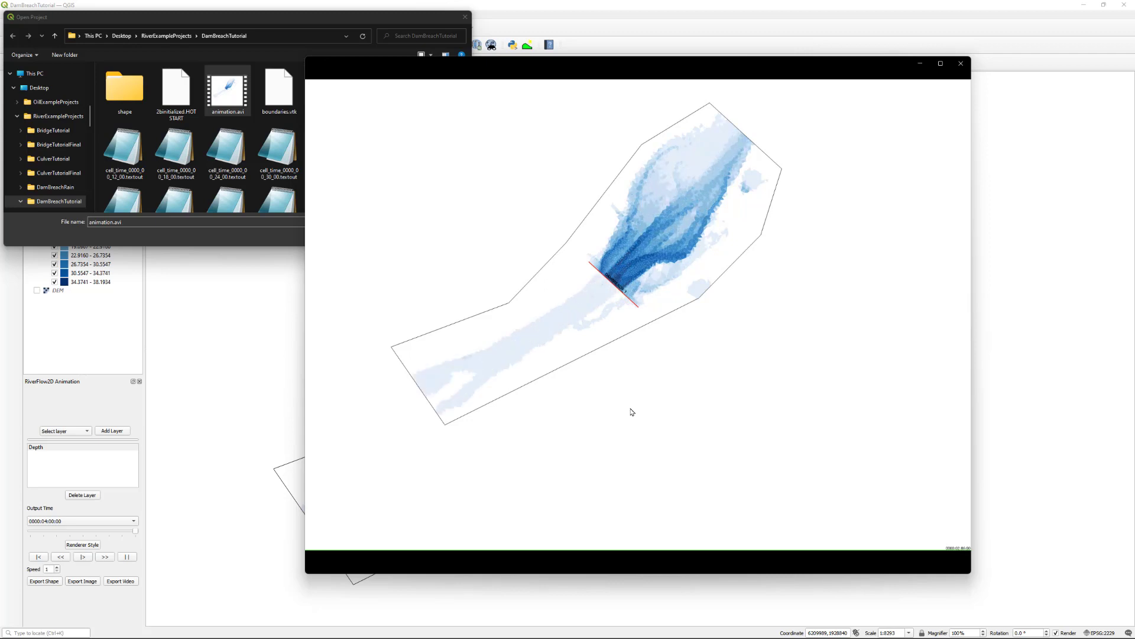
mouse_move(645, 412)
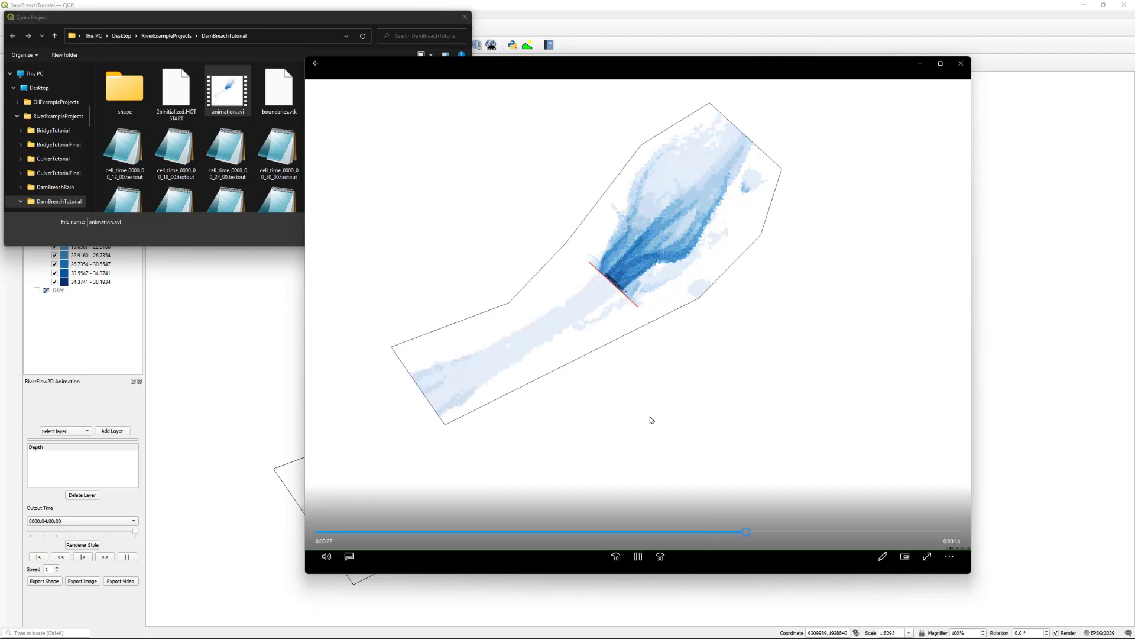